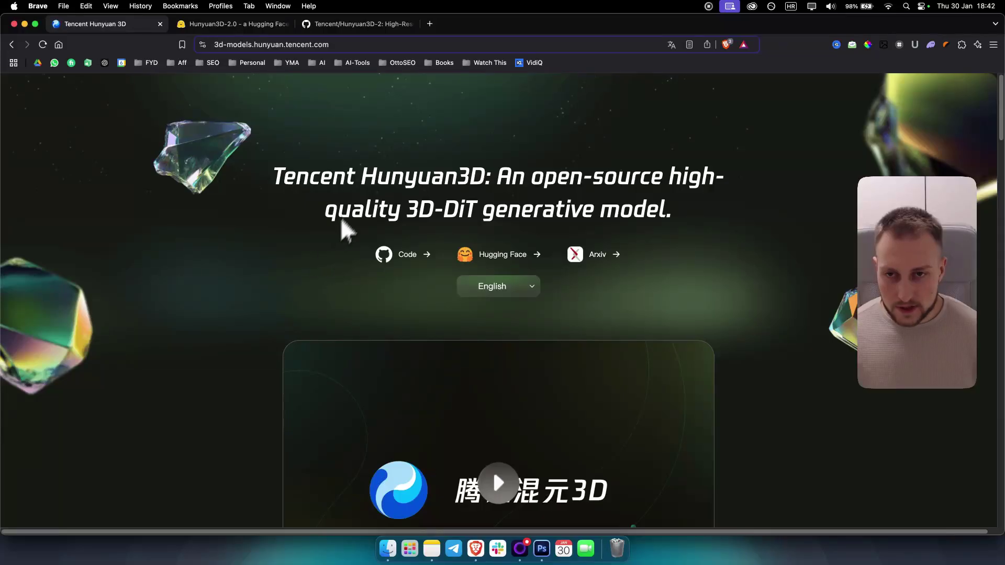
# - Review the Tencent Hunyuan3D overview, highlighting the model name, parameter count, processing speed, and high-res geometry and texture features
pyautogui.moveTo(360, 178); pyautogui.dragTo(490, 183)
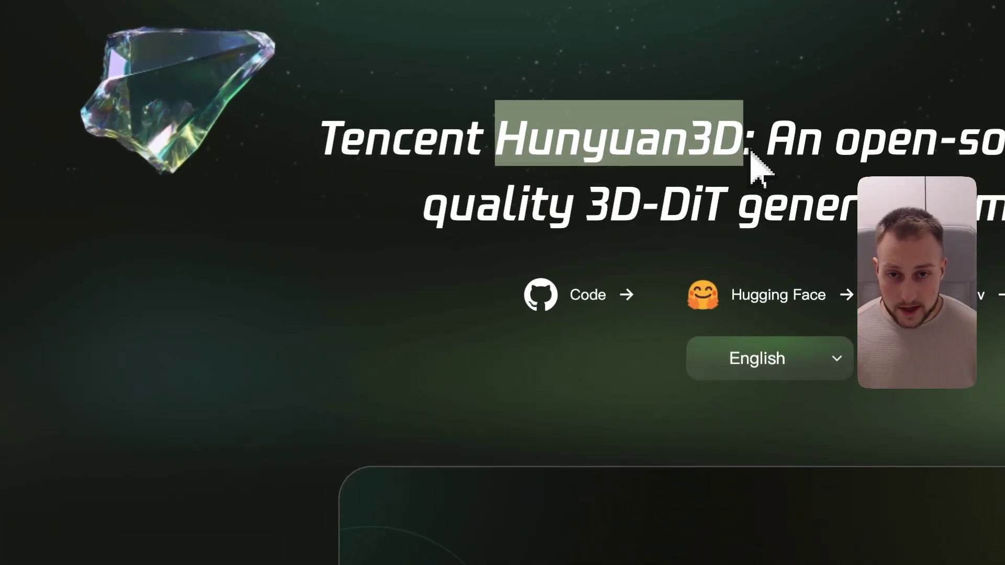
pyautogui.scroll(-15, 269, 408)
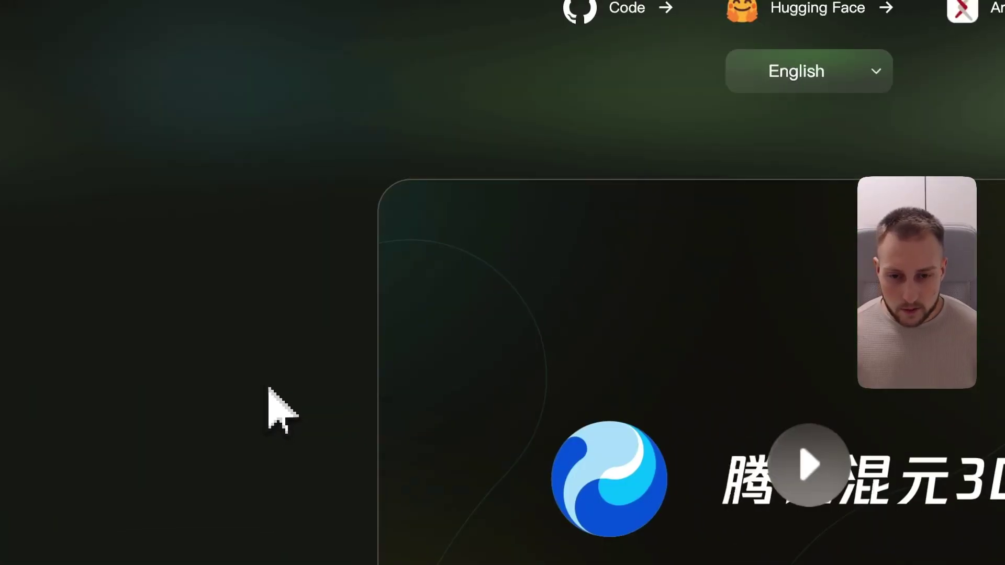
pyautogui.scroll(-5, 269, 410)
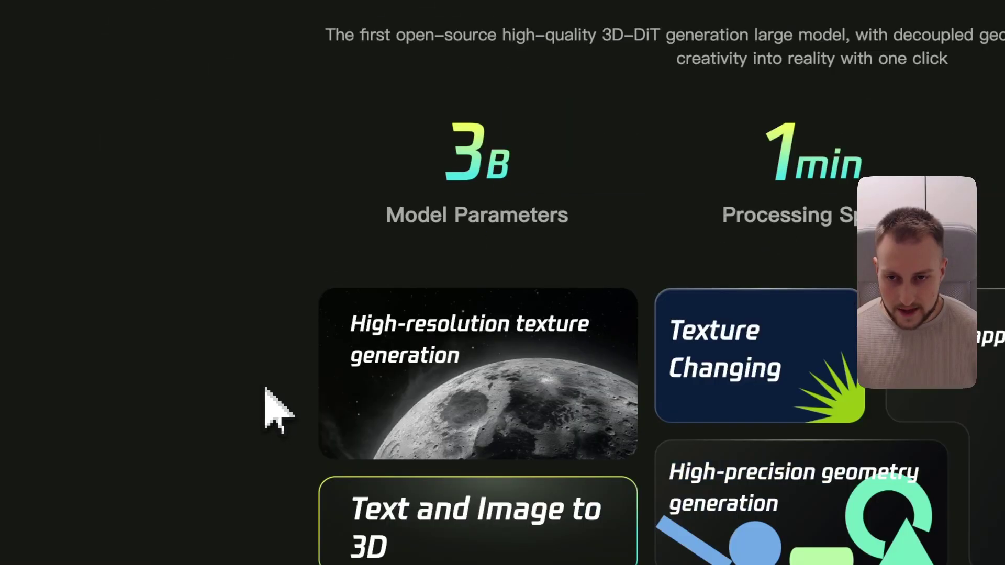
pyautogui.moveTo(458, 215); pyautogui.dragTo(611, 188)
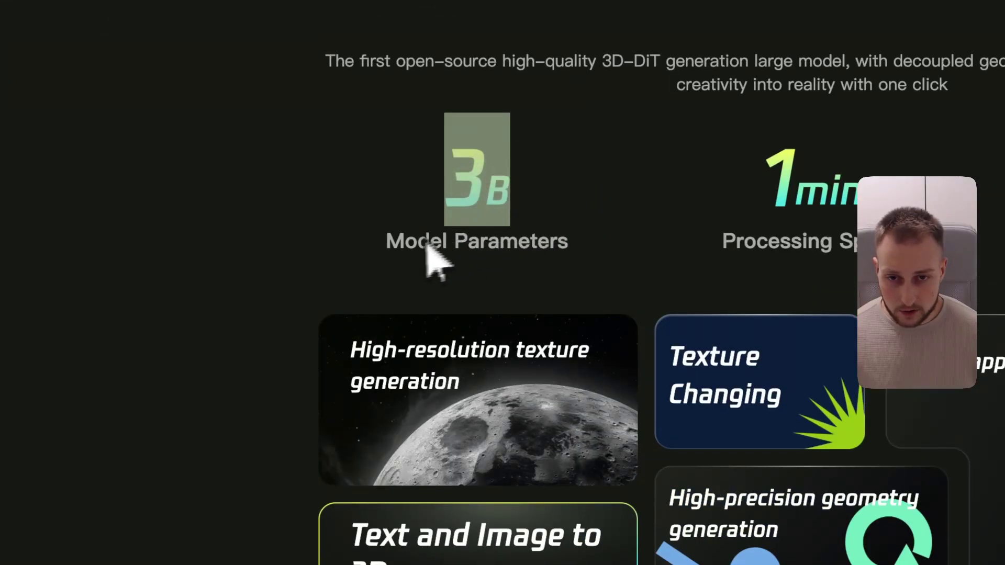
pyautogui.moveTo(555, 243); pyautogui.dragTo(1004, 251)
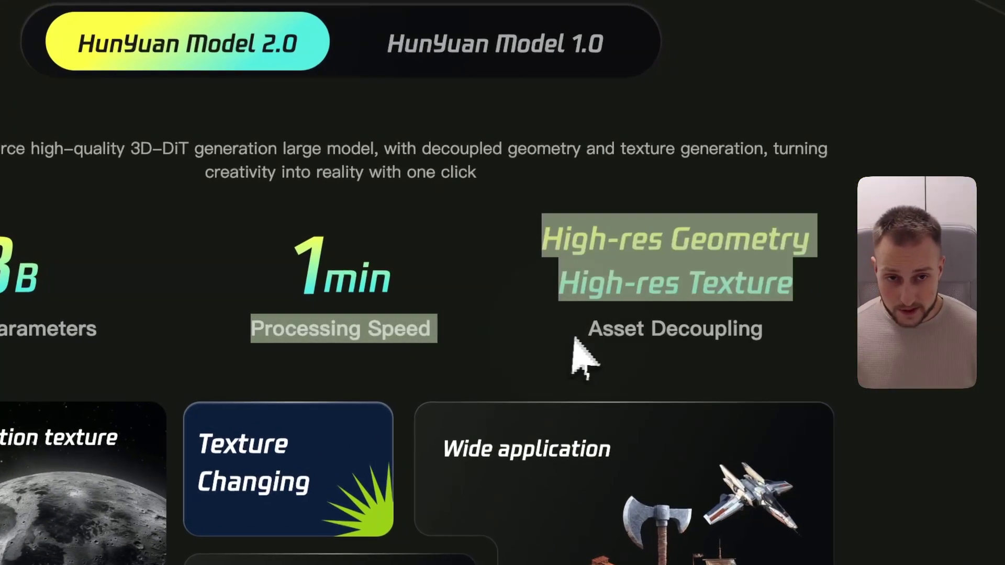
pyautogui.click(408, 339)
pyautogui.moveTo(542, 239); pyautogui.dragTo(808, 240)
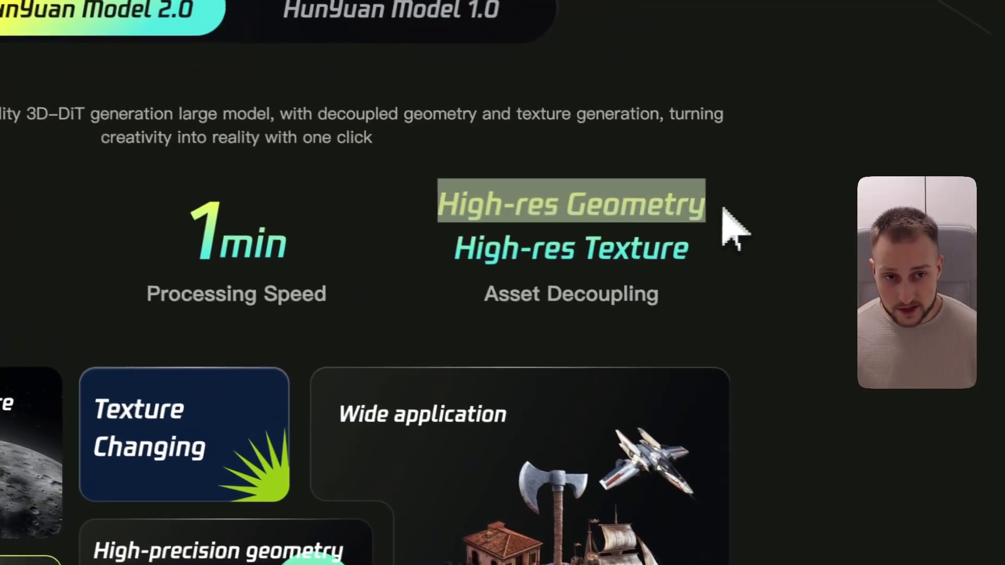
pyautogui.moveTo(453, 249); pyautogui.dragTo(687, 273)
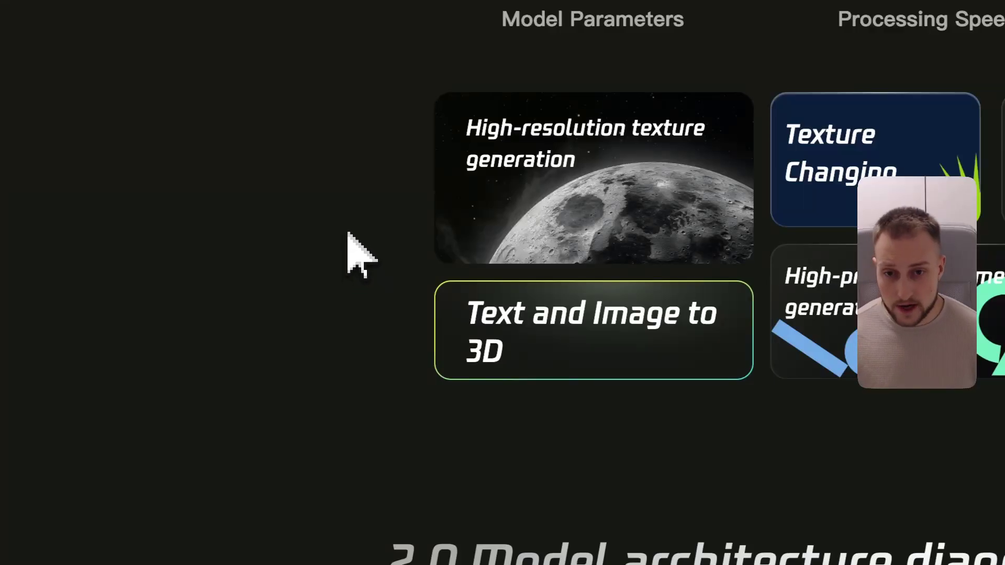
pyautogui.scroll(-5, 349, 235)
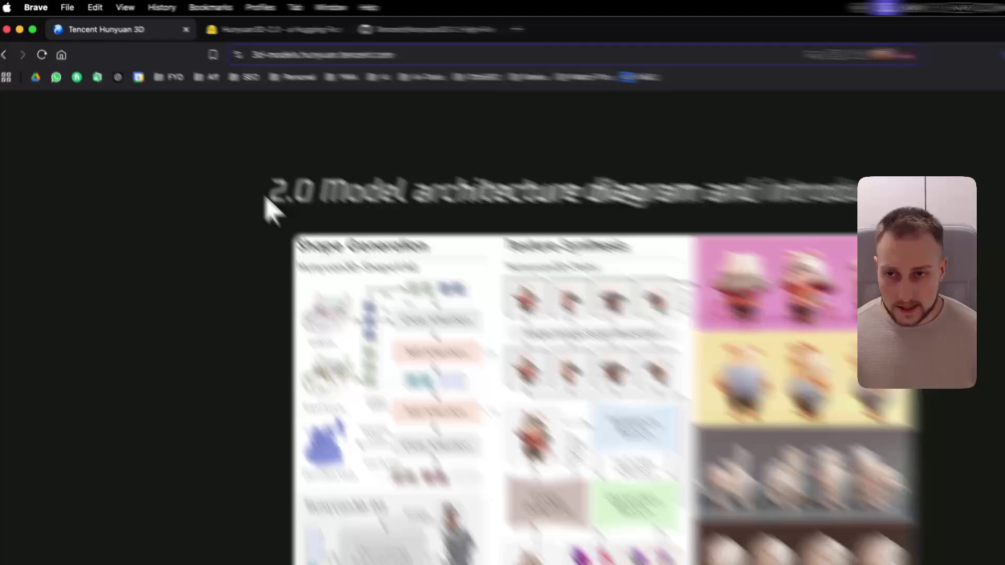
# - Examine the 2.0 Model architecture diagram section, highlighting "2.0 Model" in its heading
pyautogui.moveTo(229, 156); pyautogui.dragTo(335, 159)
pyautogui.click(634, 316)
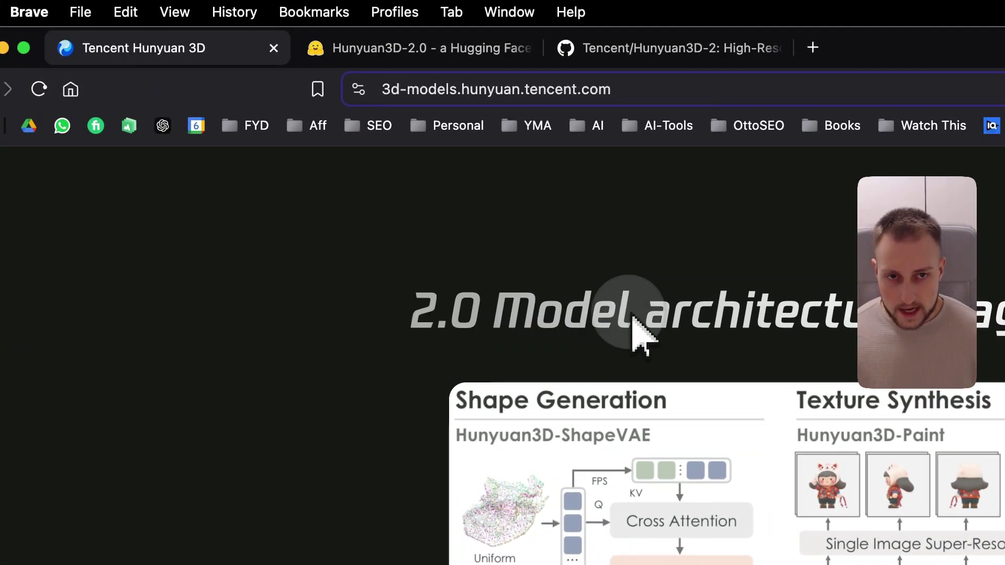
pyautogui.moveTo(632, 319); pyautogui.dragTo(444, 320)
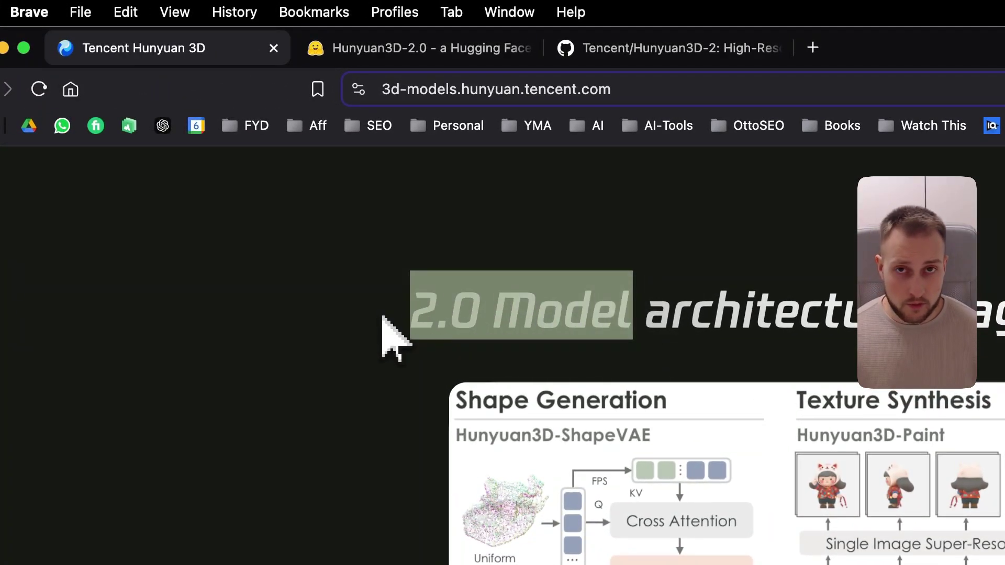
pyautogui.scroll(-1, 359, 361)
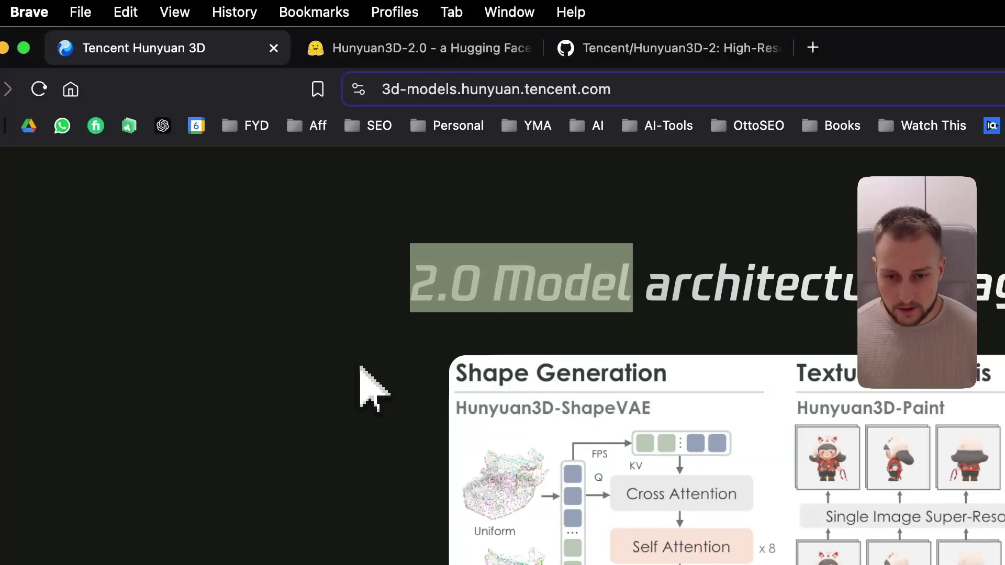
pyautogui.click(360, 361)
pyautogui.scroll(3, 360, 362)
pyautogui.scroll(-2, 360, 361)
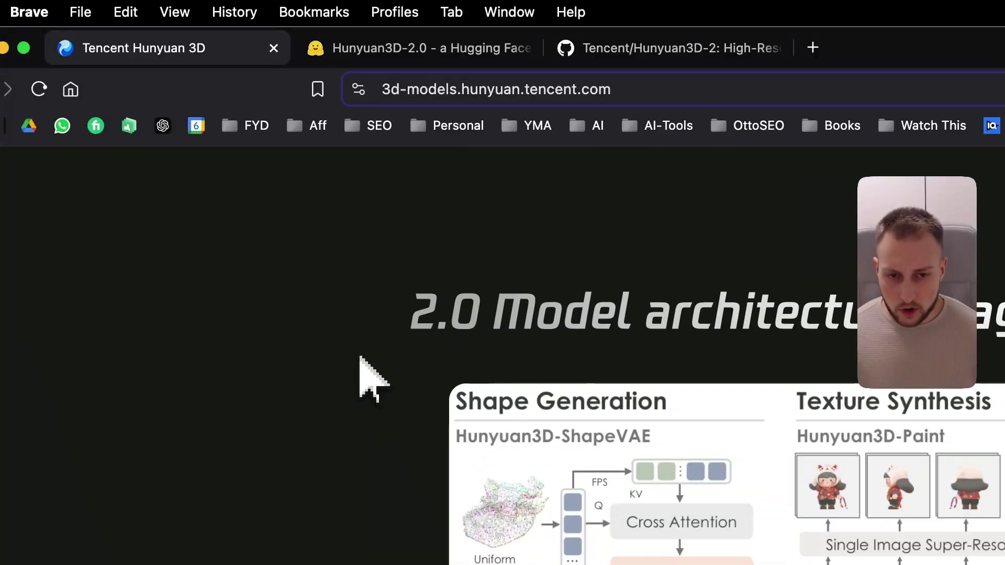
# - Switch to the Tencent/Hunyuan3D-2 GitHub page and play the Blender Addon demo video in the README
pyautogui.click(654, 48)
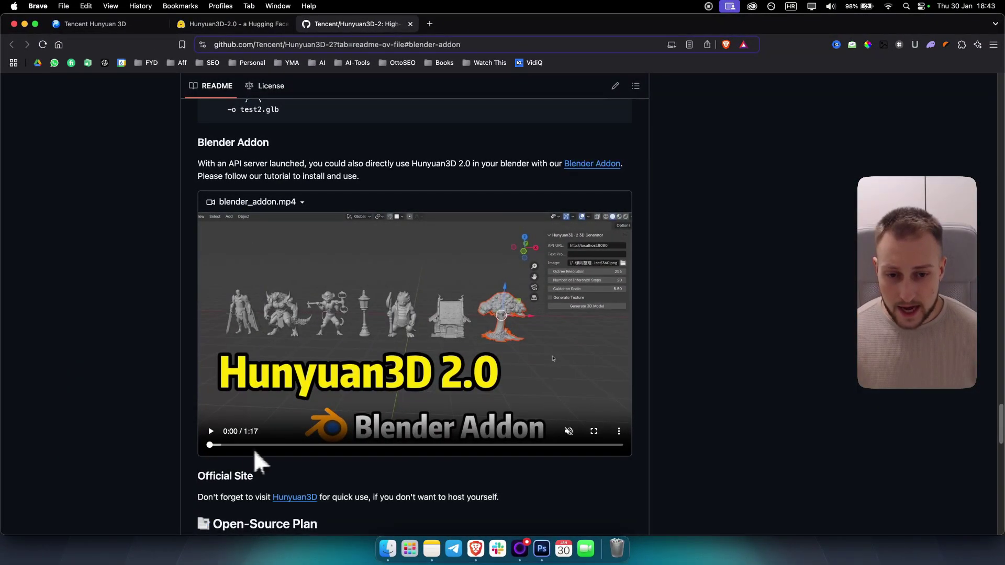
pyautogui.click(210, 430)
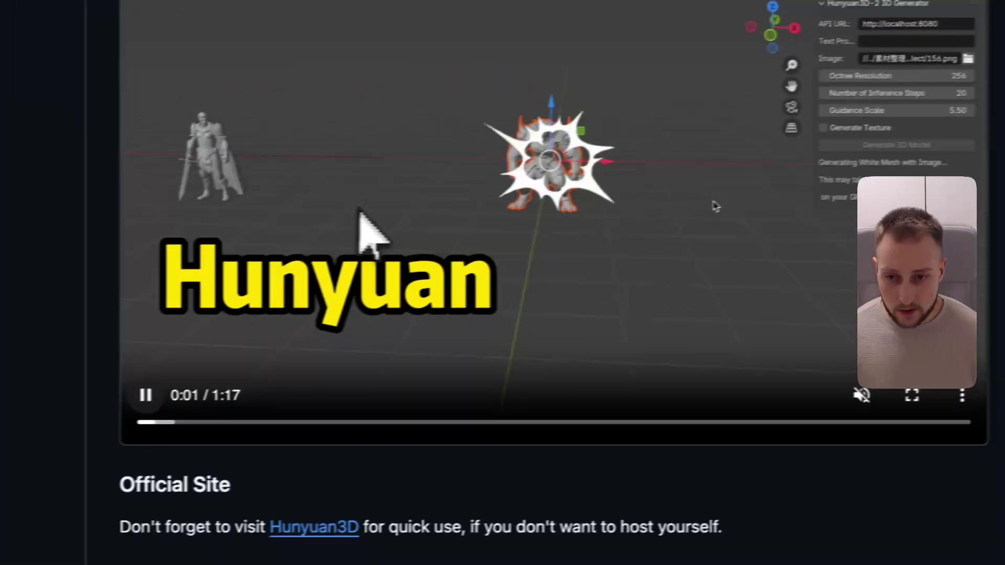
pyautogui.click(360, 213)
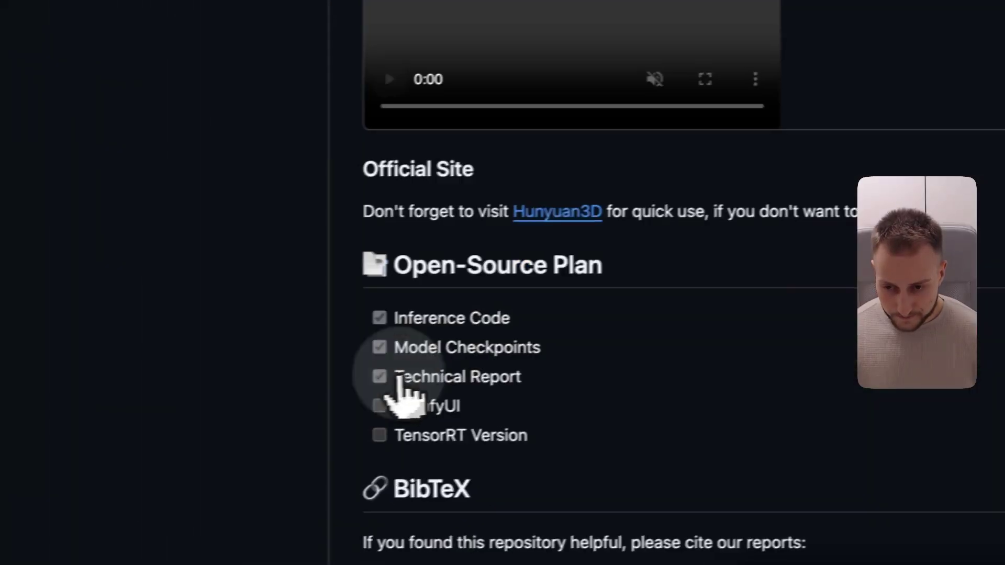
pyautogui.click(113, 400)
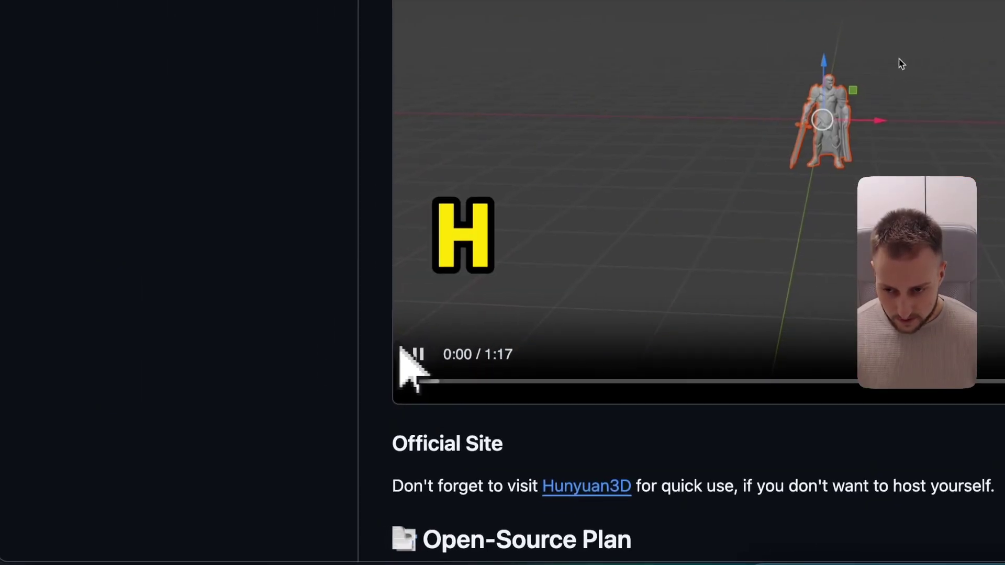
pyautogui.click(582, 208)
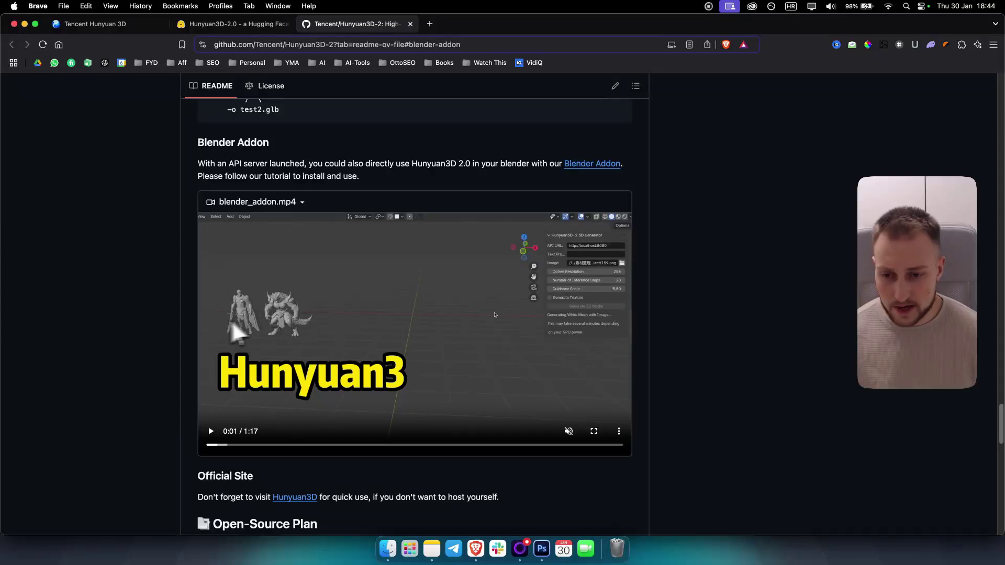
pyautogui.scroll(-1, 234, 329)
pyautogui.click(210, 402)
pyautogui.click(211, 401)
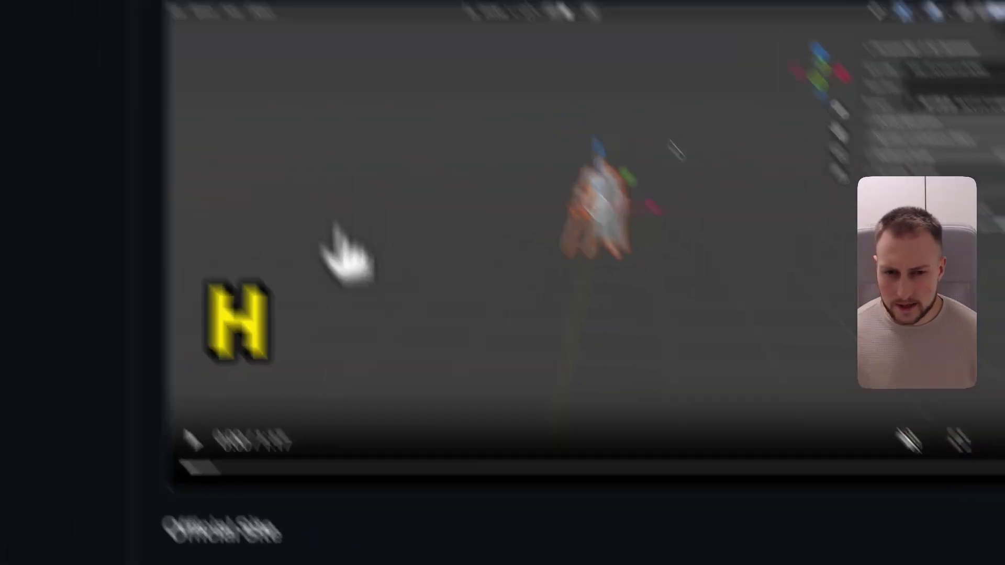
pyautogui.scroll(5, 366, 157)
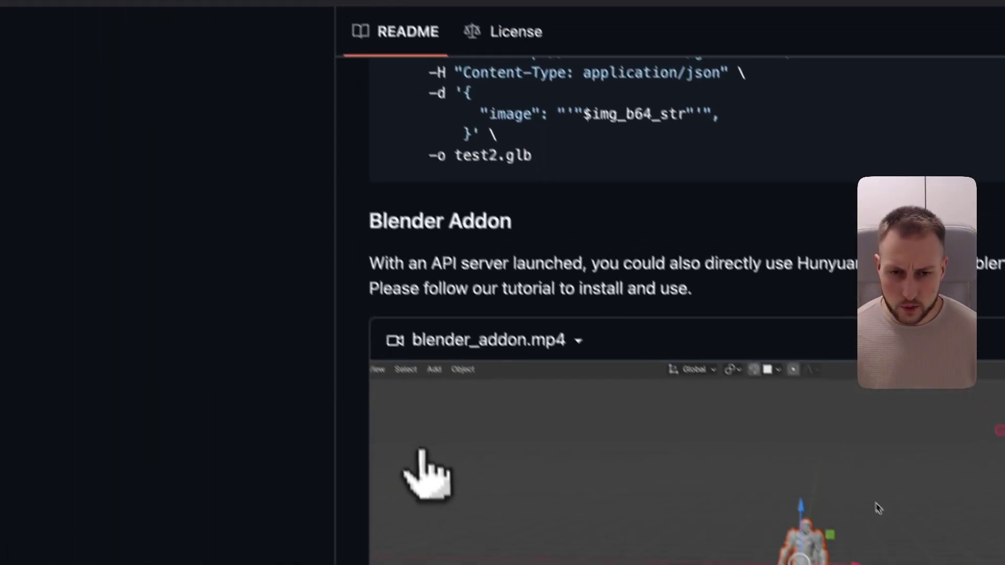
pyautogui.scroll(5, 512, 231)
# - Return to the Tencent Hunyuan 3D site, review the end-to-end textured shape examples and rotate the white mech model under High-precision geometry generation
pyautogui.click(204, 47)
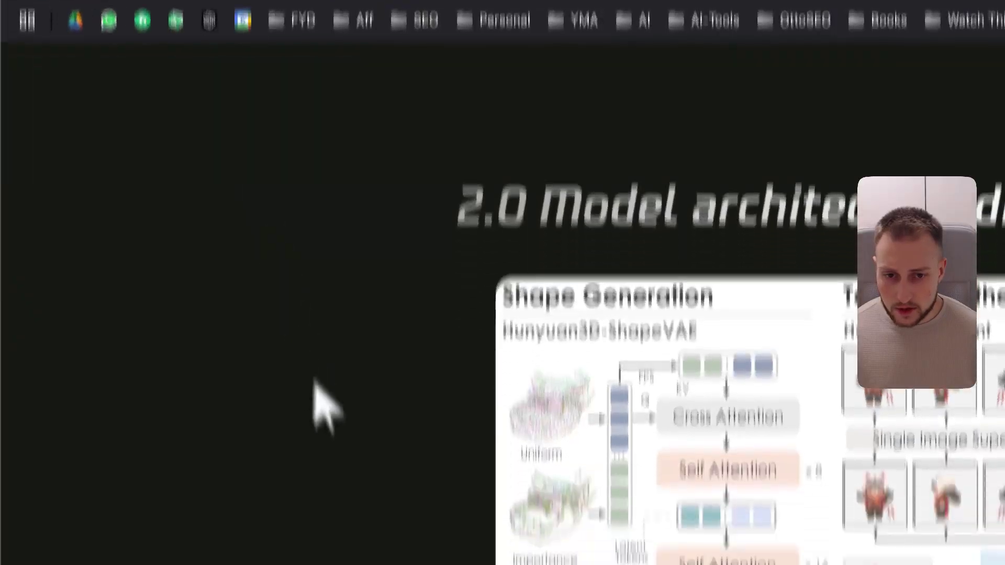
pyautogui.scroll(-10, 334, 377)
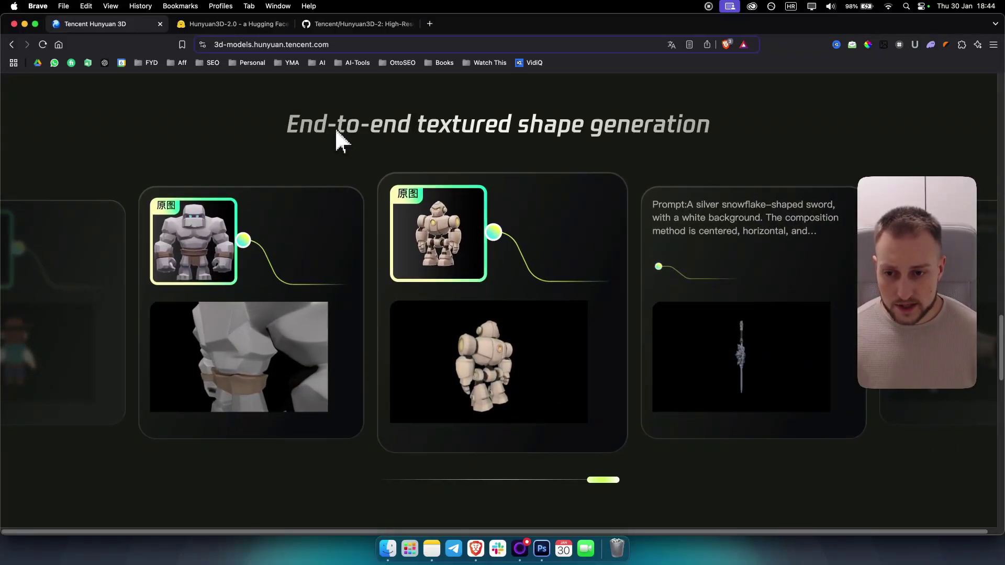
pyautogui.scroll(-3, 314, 254)
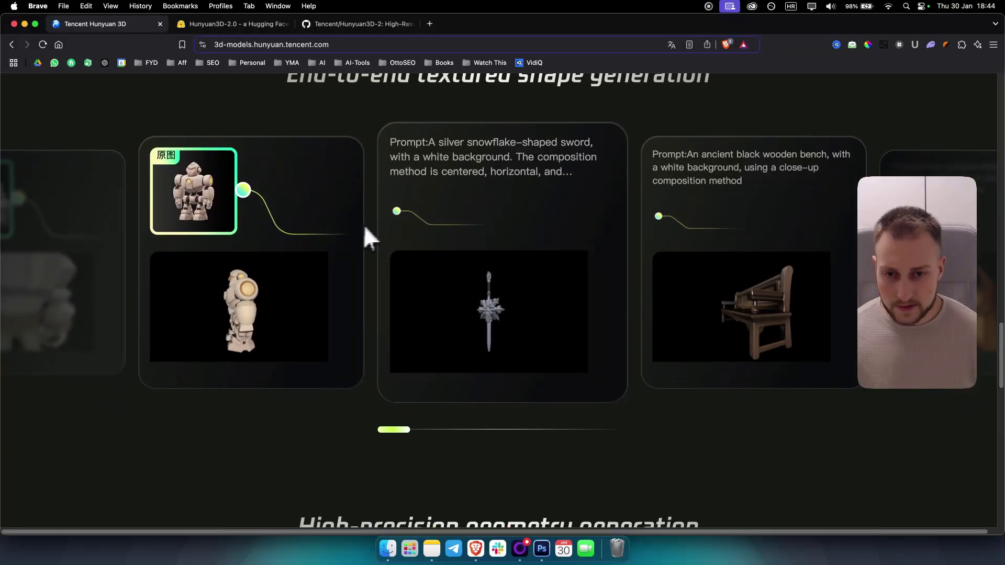
pyautogui.scroll(-6, 381, 238)
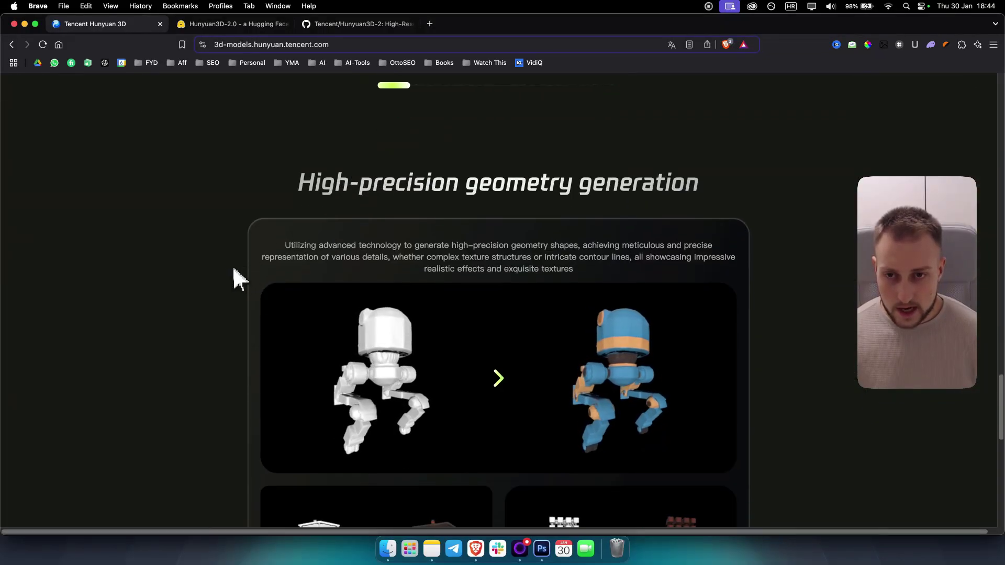
pyautogui.scroll(-3, 224, 256)
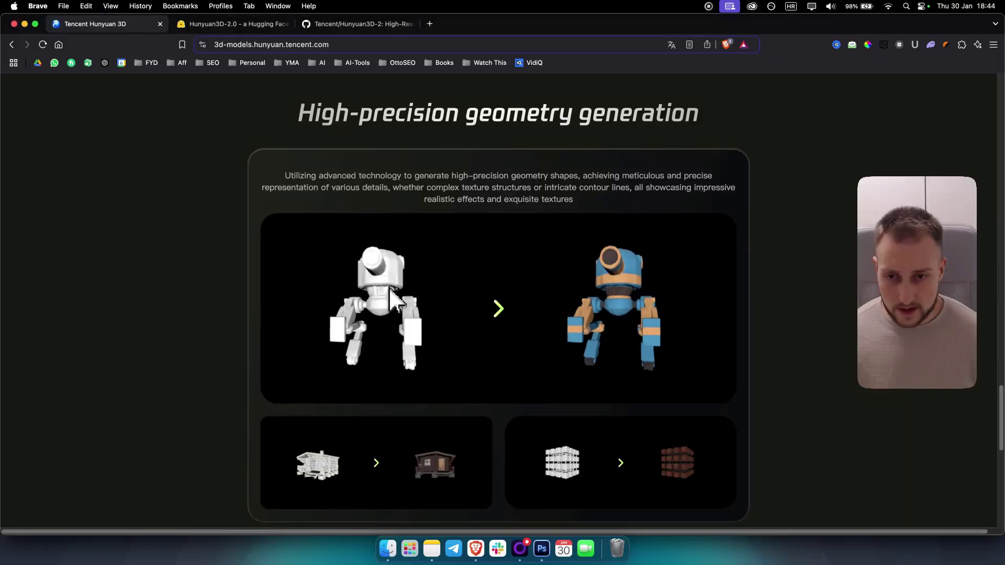
pyautogui.scroll(5, 389, 287)
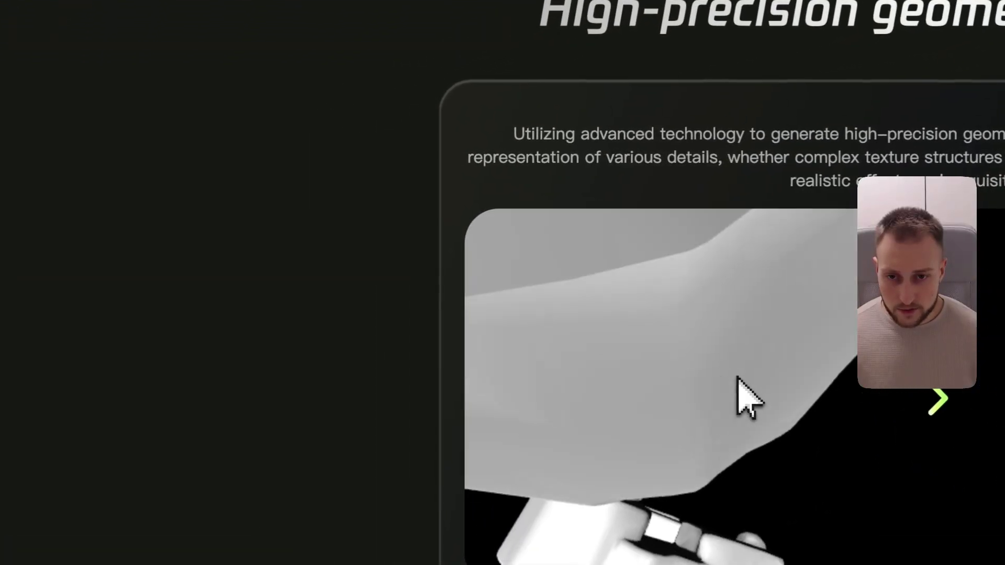
pyautogui.moveTo(738, 377); pyautogui.dragTo(714, 256)
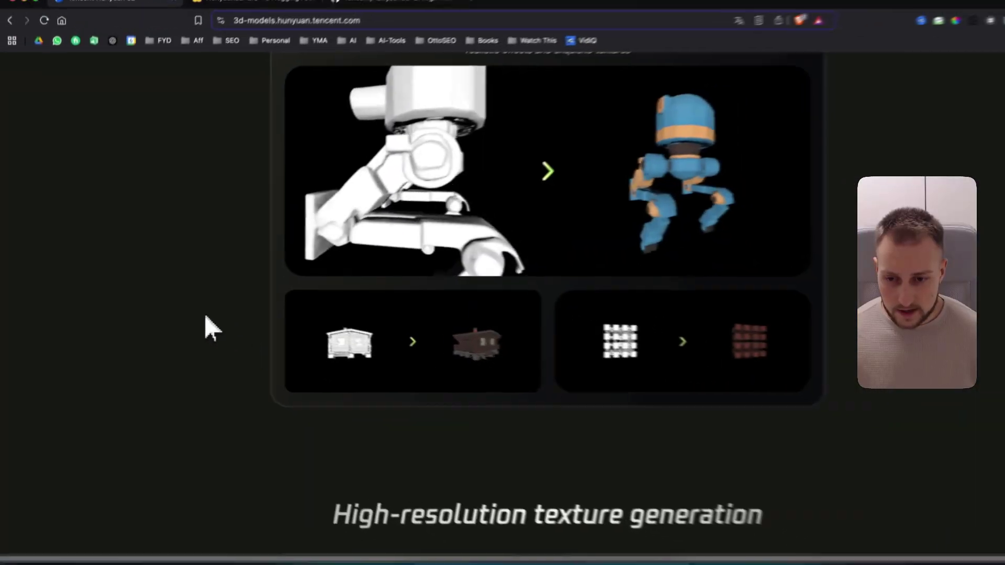
# - Preview the second and third texture options on the shoe model in the High-resolution texture generation section
pyautogui.scroll(-10, 193, 311)
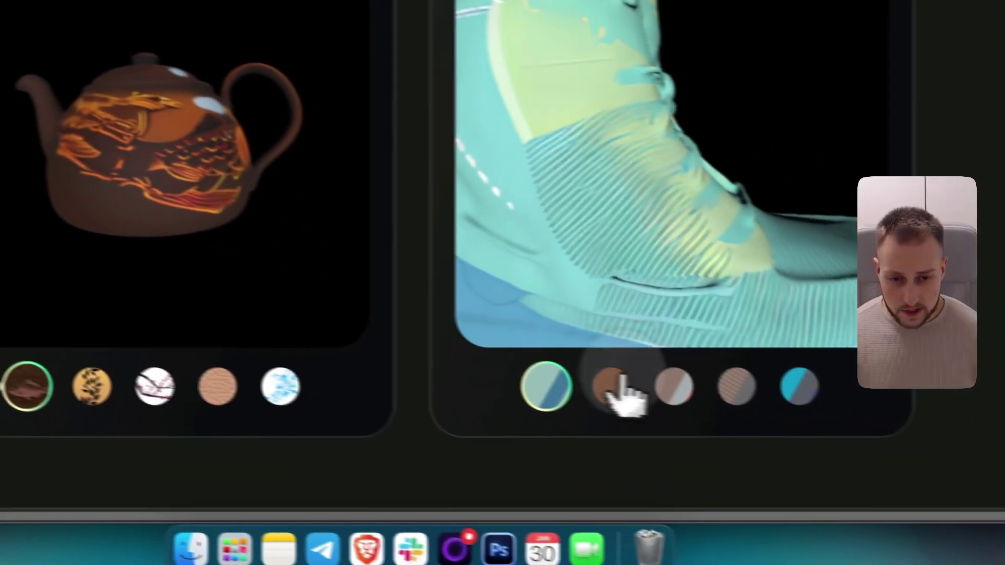
pyautogui.click(611, 386)
pyautogui.click(673, 387)
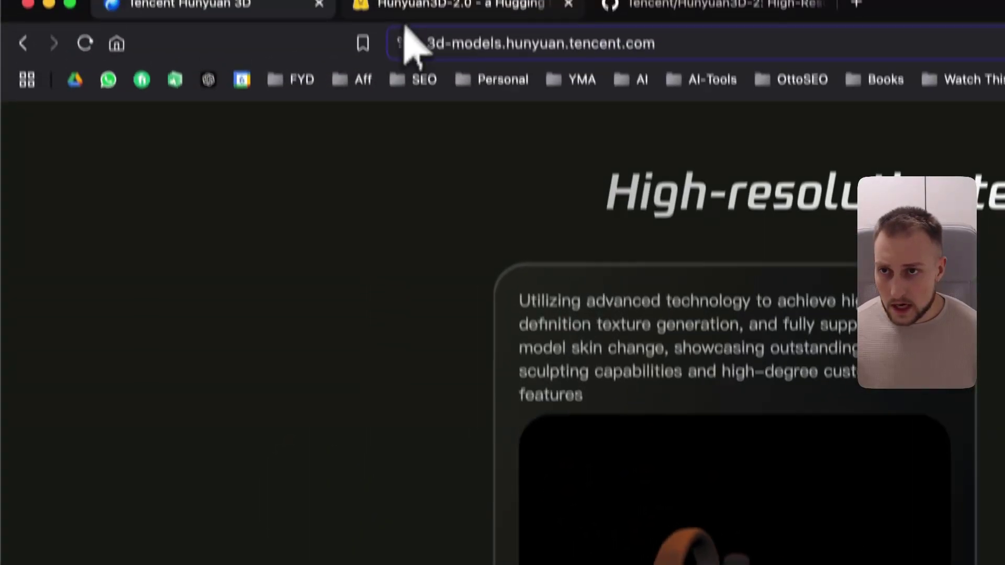
# - Switch to the Hunyuan3D-2.0 Hugging Face Space, reloading the page after a check of the Wi-Fi connection
pyautogui.click(225, 23)
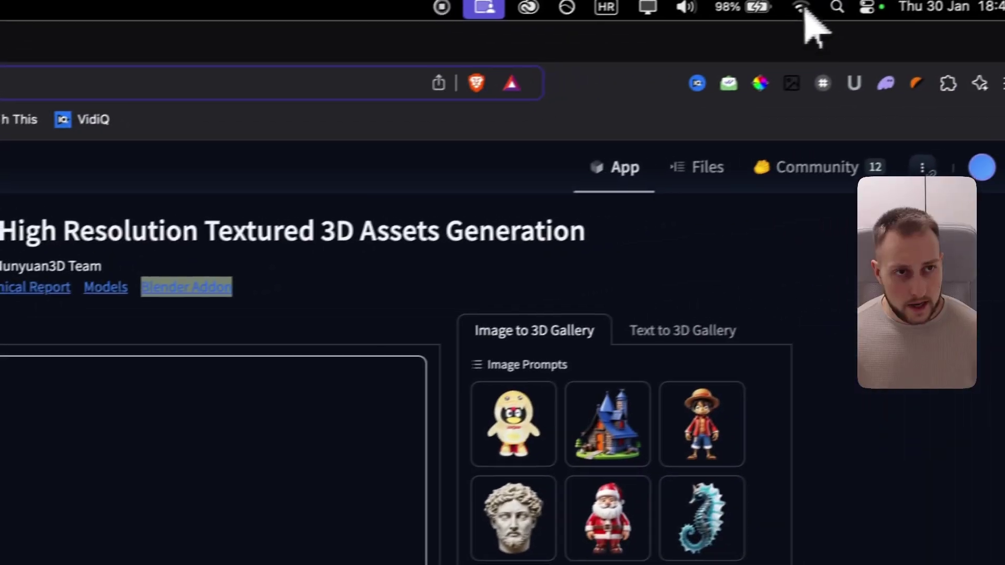
pyautogui.click(801, 11)
pyautogui.click(610, 142)
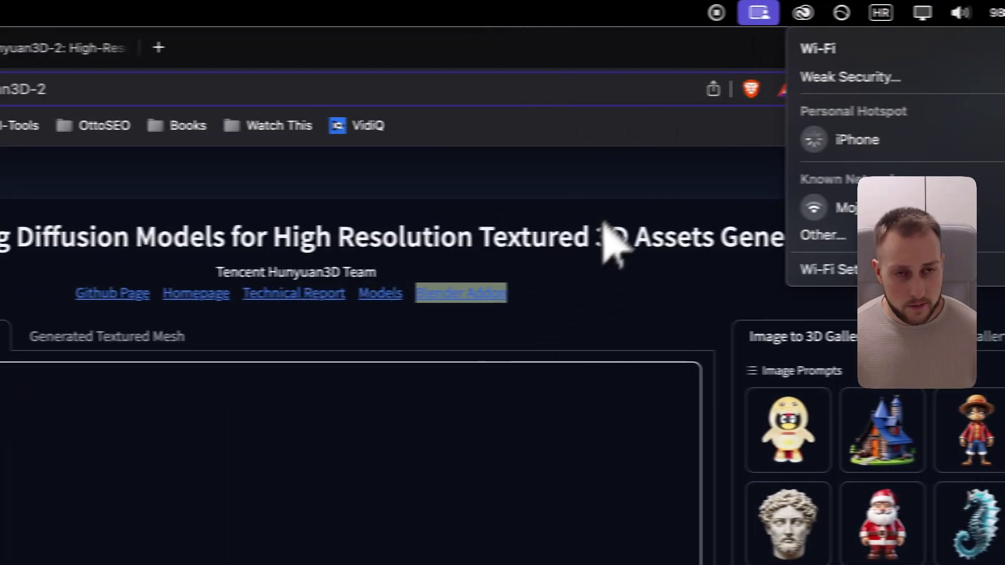
pyautogui.click(554, 175)
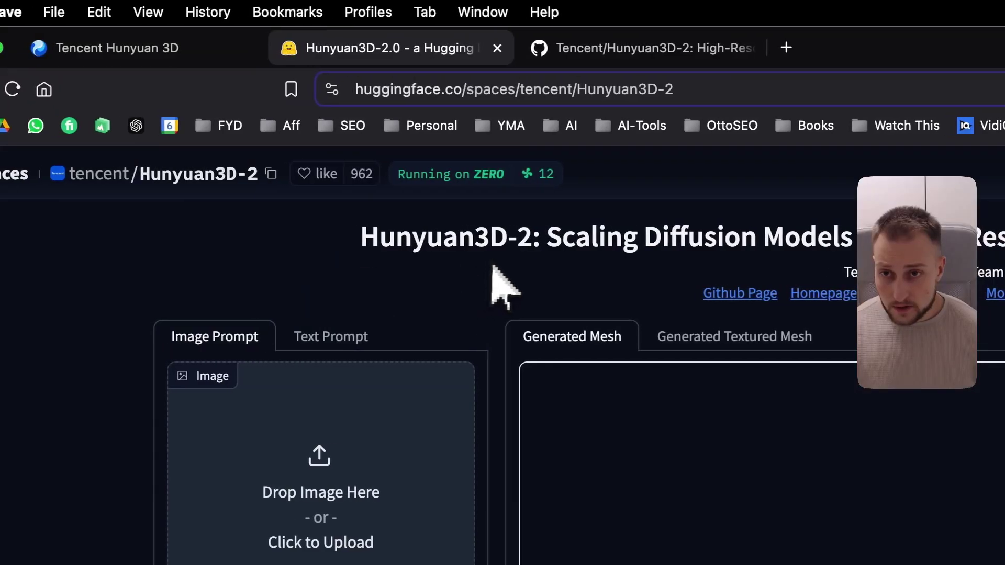
pyautogui.click(15, 89)
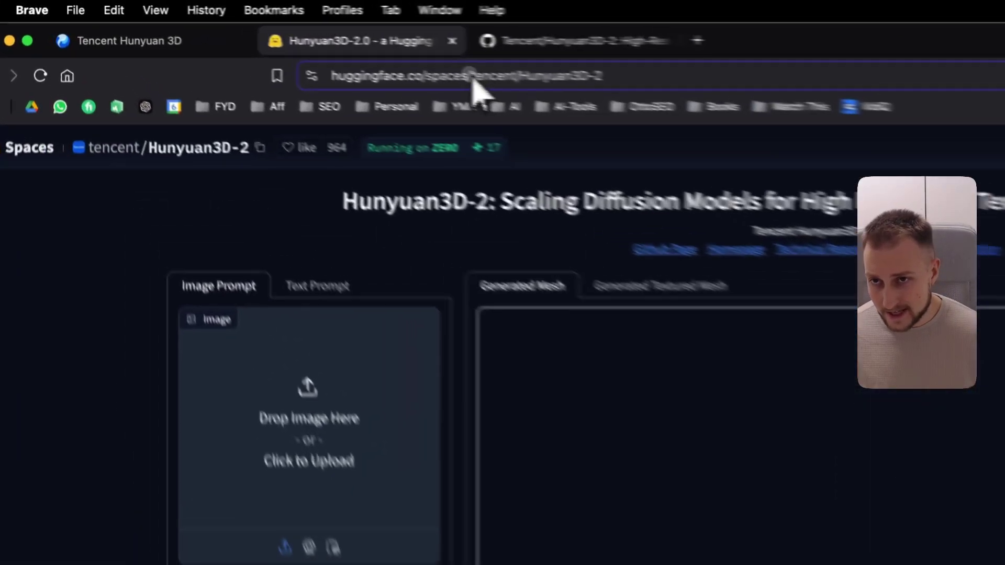
# - Highlight the Space's web address and switch the model input from image prompt to text prompt
pyautogui.moveTo(297, 44); pyautogui.dragTo(149, 47)
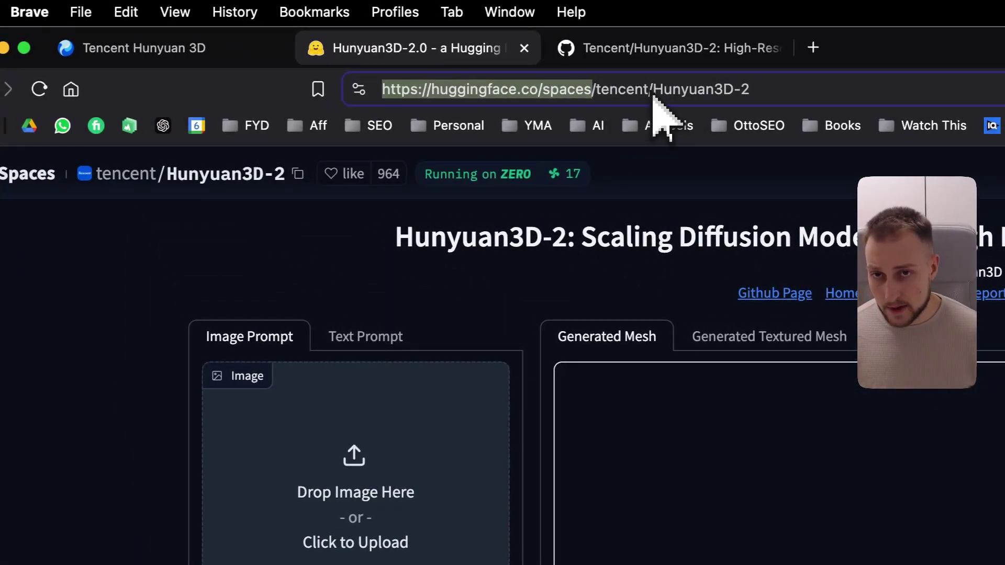
pyautogui.moveTo(653, 95); pyautogui.dragTo(791, 100)
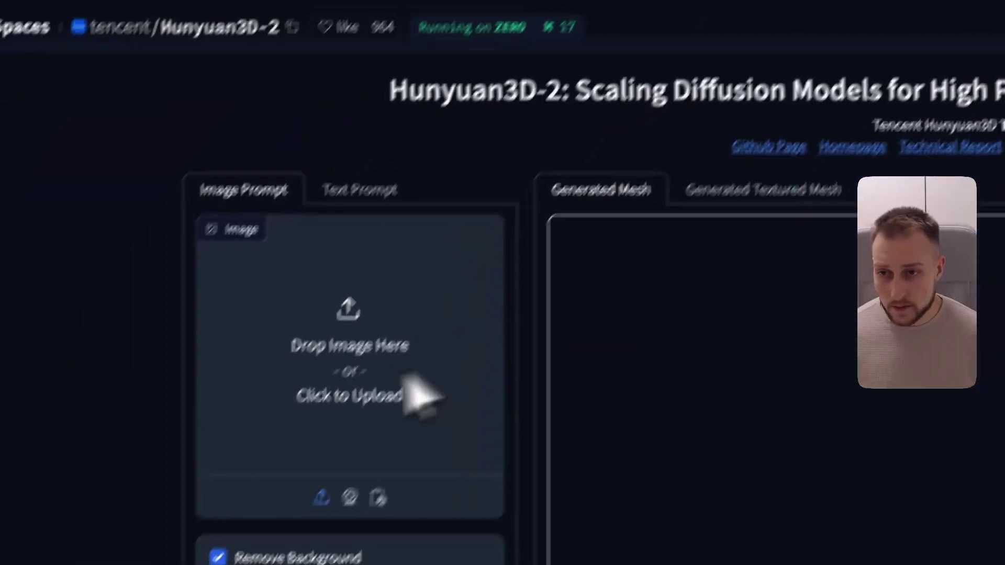
pyautogui.click(340, 190)
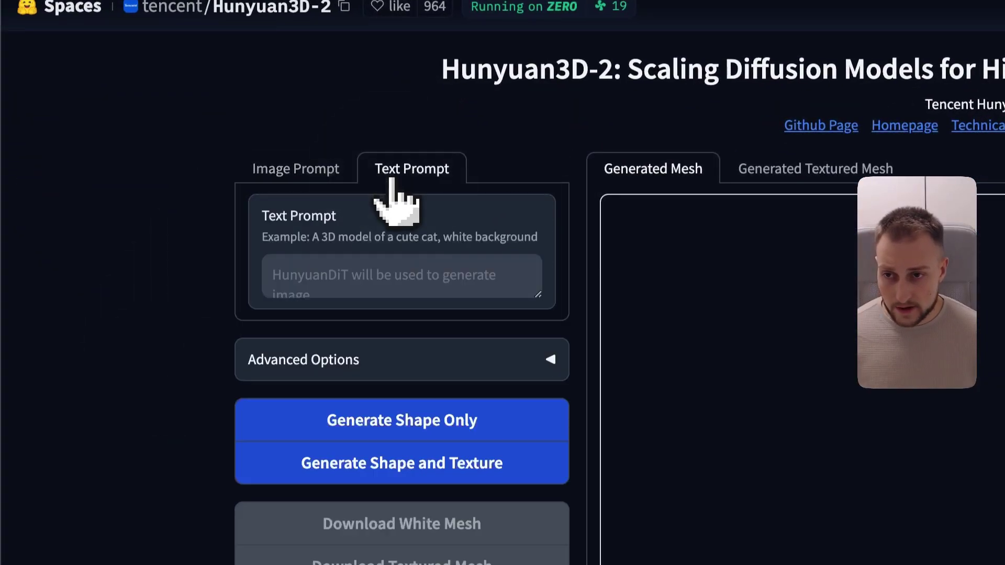
# - Load the curly-haired statue head from the image gallery and the text example "a pot of green plants grows in a red flower pot."
pyautogui.click(311, 204)
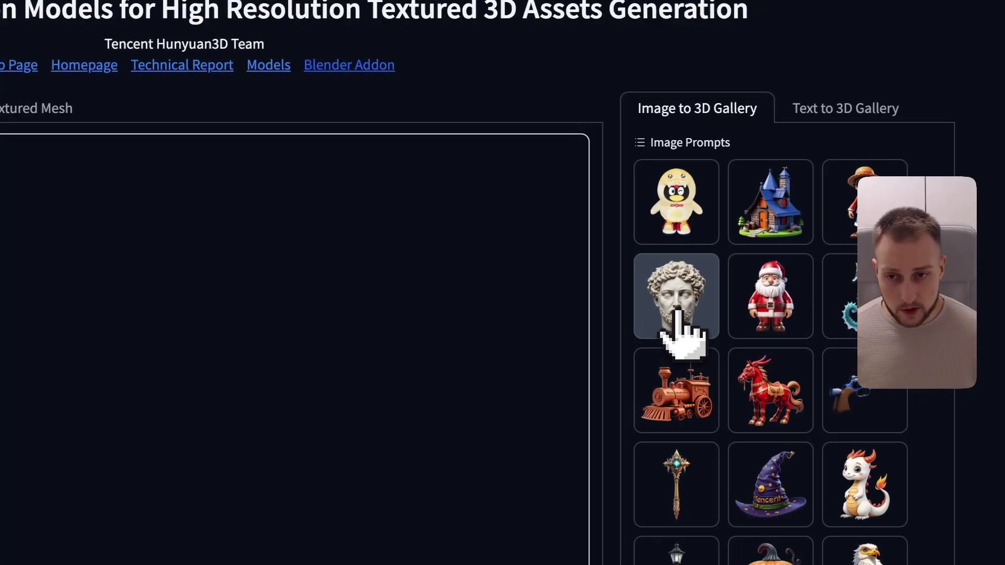
pyautogui.click(677, 322)
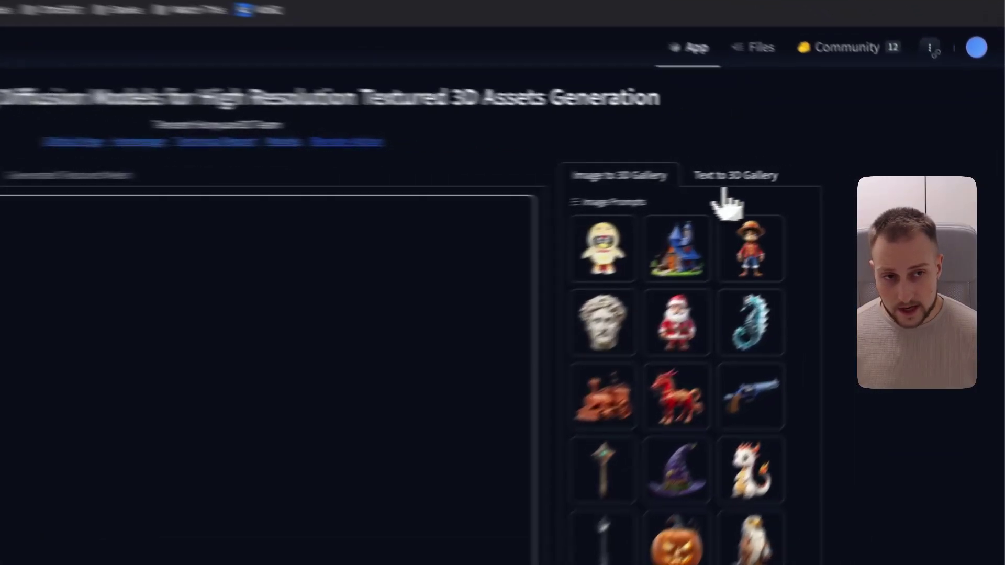
pyautogui.click(833, 168)
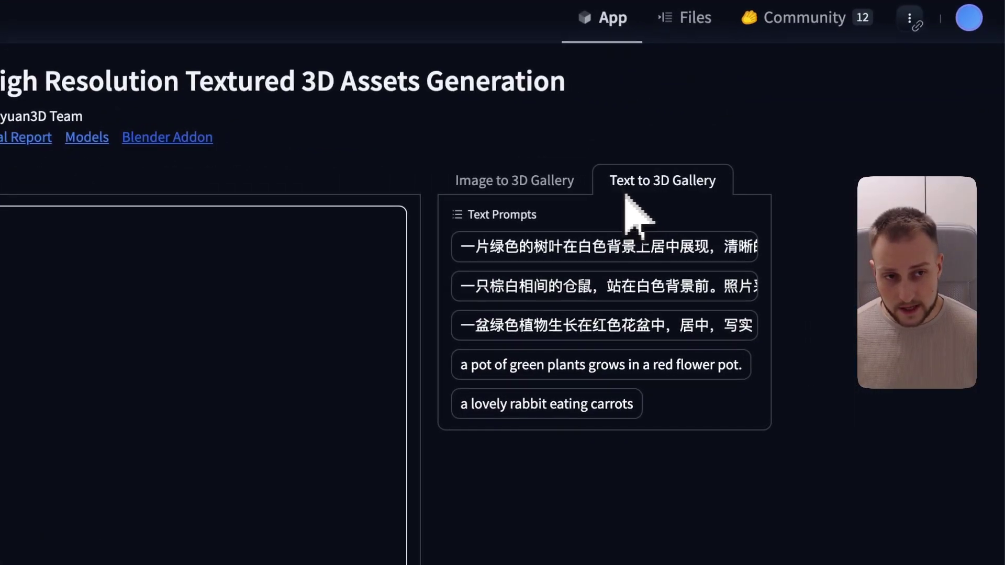
pyautogui.click(496, 369)
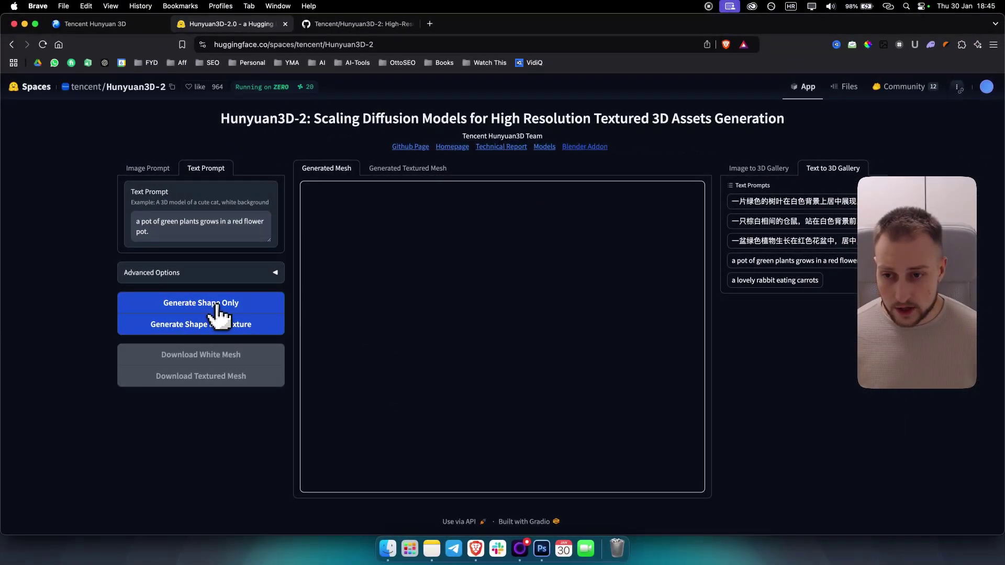
# - Expand the advanced generation options and generate the shape only
pyautogui.click(275, 272)
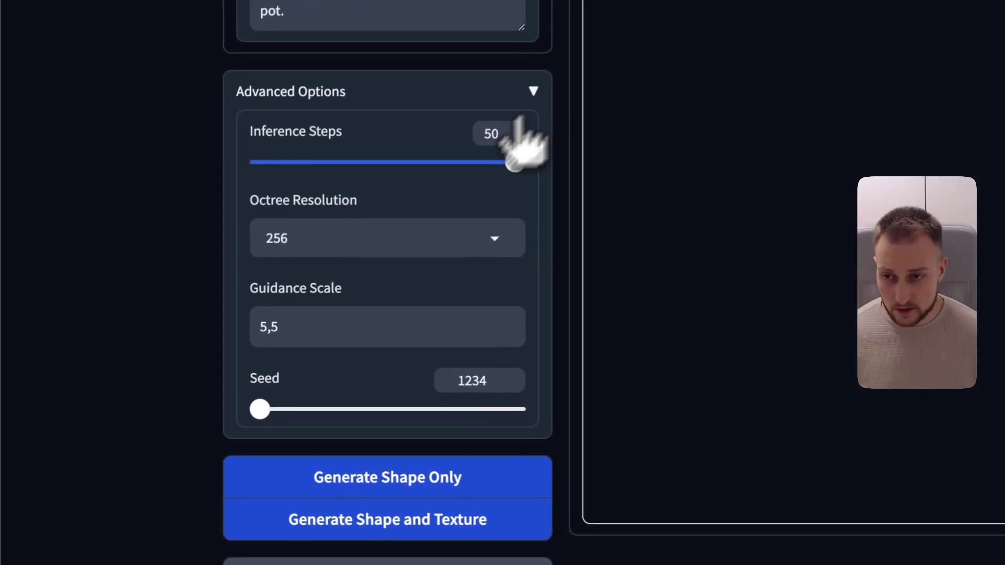
pyautogui.scroll(-1, 330, 292)
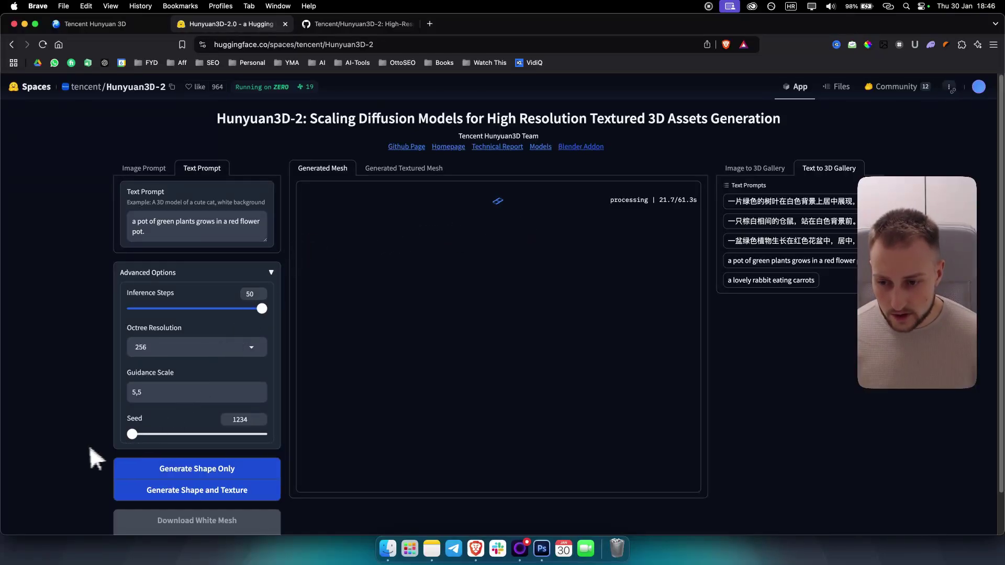
pyautogui.scroll(-1, 71, 443)
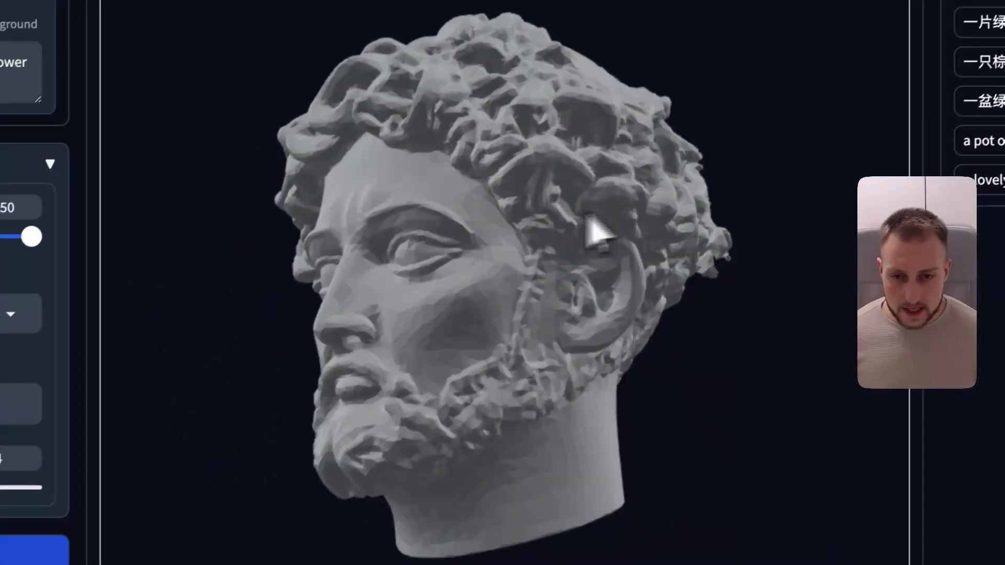
# - Rotate the generated head mesh, highlight the text prompt and bring up the image prompt for comparison
pyautogui.moveTo(588, 213); pyautogui.dragTo(662, 208)
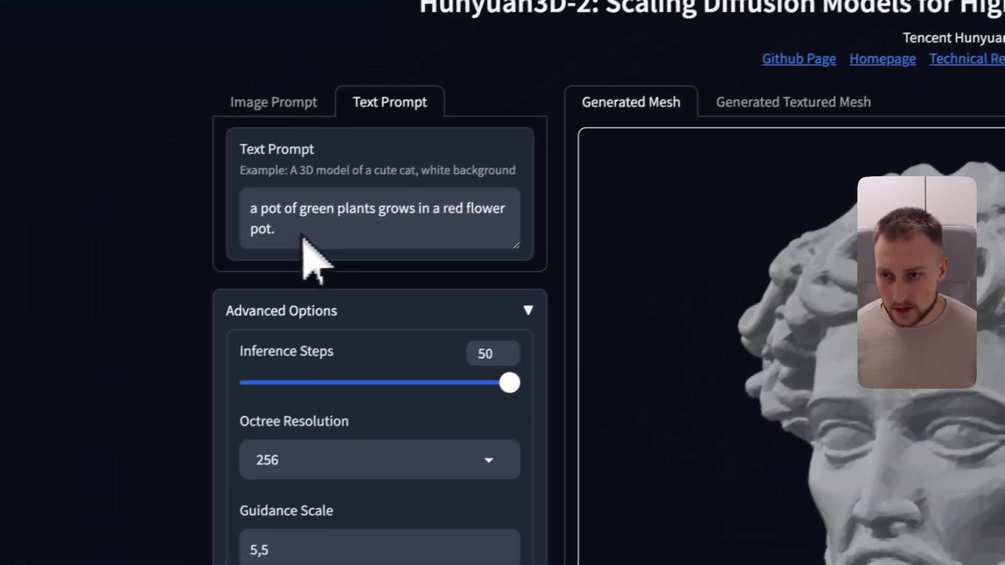
pyautogui.moveTo(345, 306); pyautogui.dragTo(105, 284)
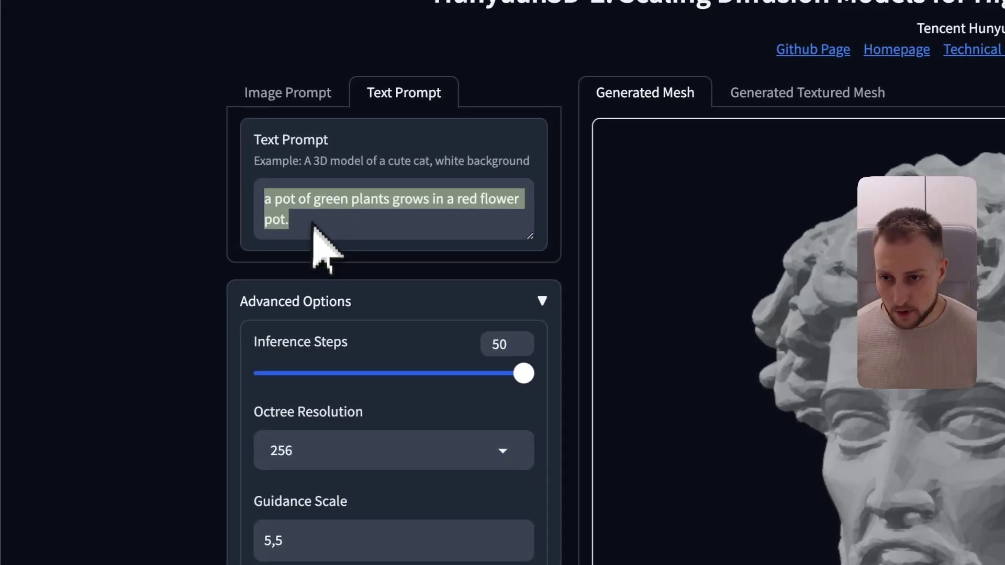
pyautogui.click(295, 104)
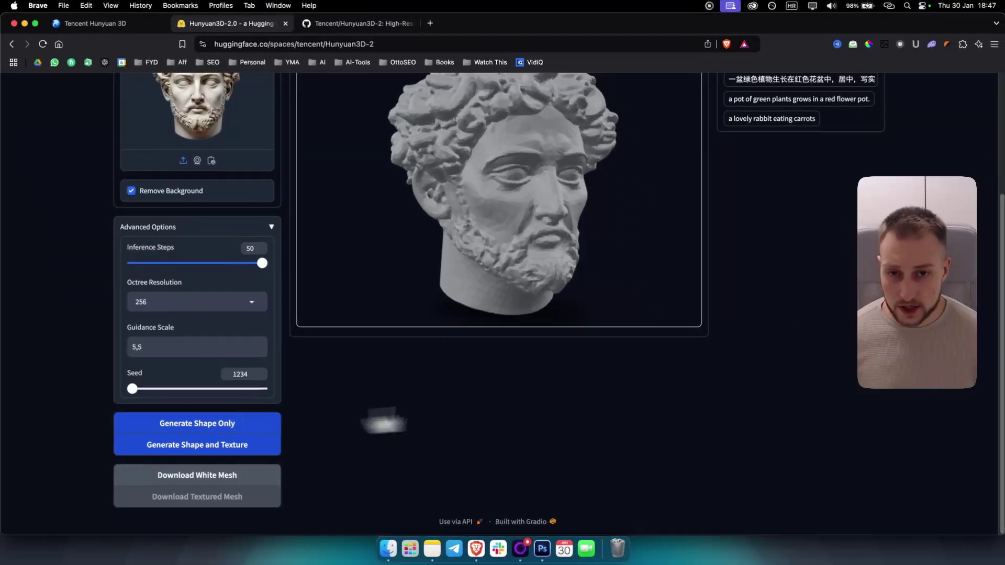
# - Open the generated textured mesh view, generate both shape and texture for the statue head, and highlight the processing time
pyautogui.scroll(3, 383, 421)
pyautogui.scroll(3, 730, 337)
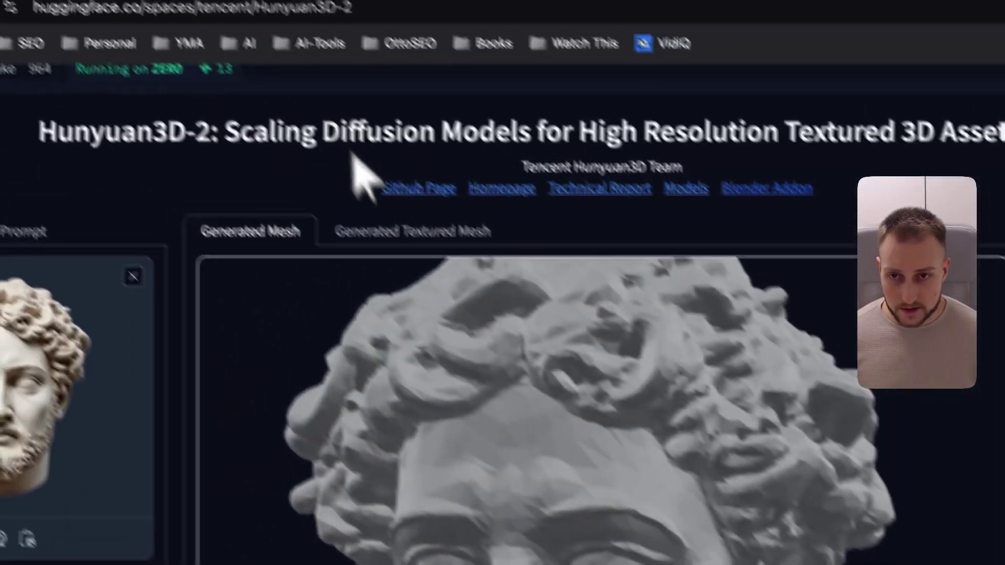
pyautogui.click(363, 230)
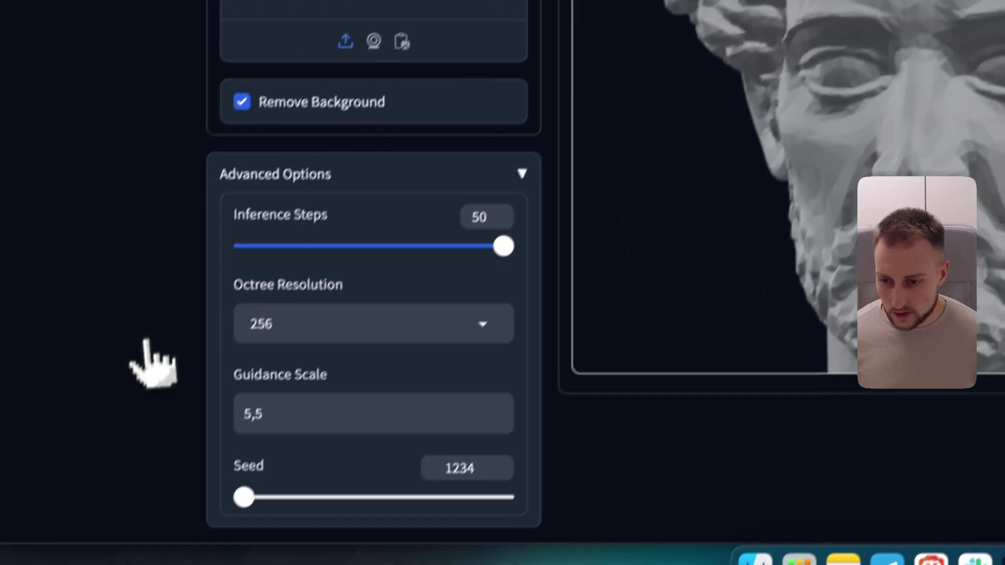
pyautogui.scroll(-5, 152, 361)
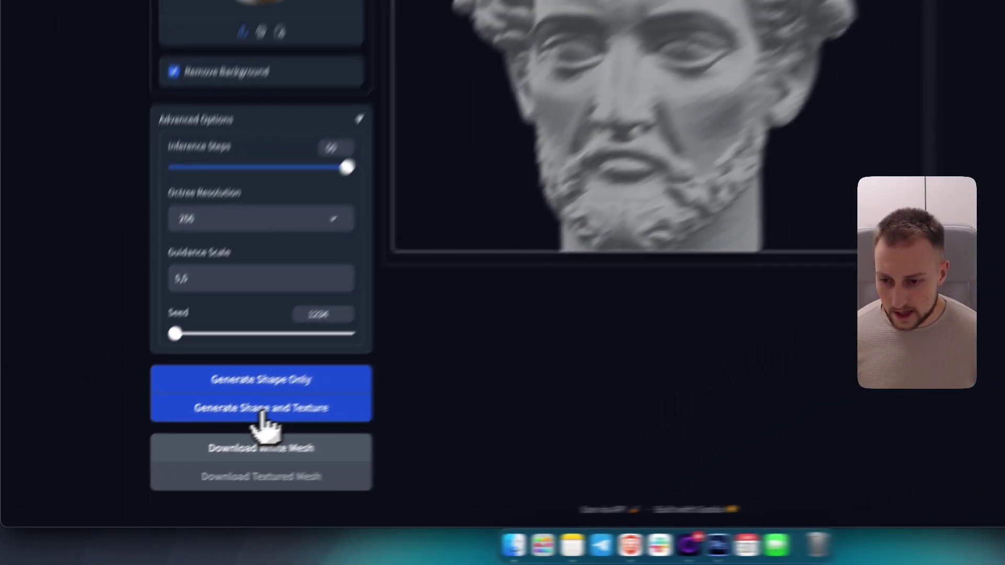
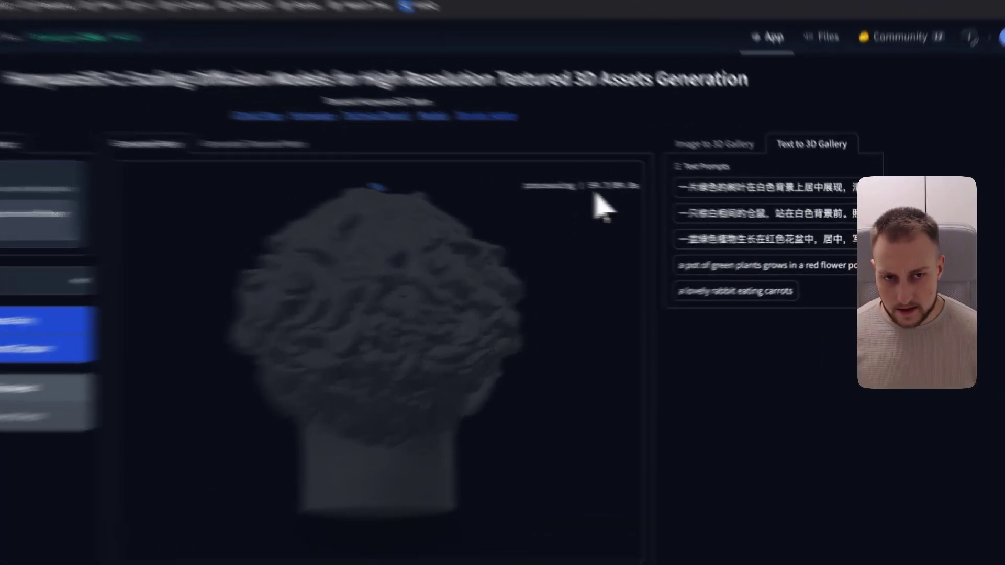
pyautogui.moveTo(659, 200); pyautogui.dragTo(699, 202)
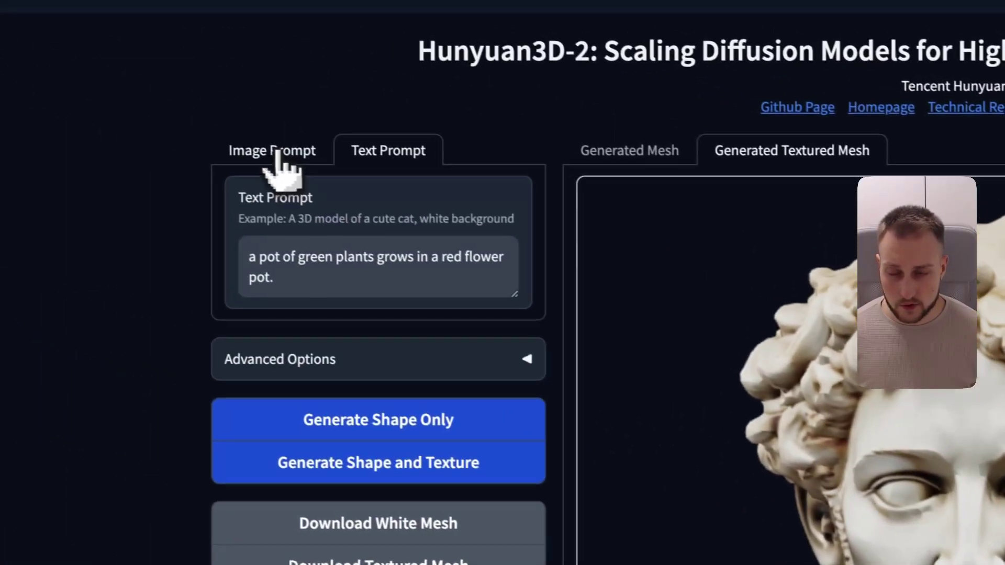
# - Clear the statue head image and generate the shape only from the text prompt "a lovely rabbit eating carrots"
pyautogui.click(273, 164)
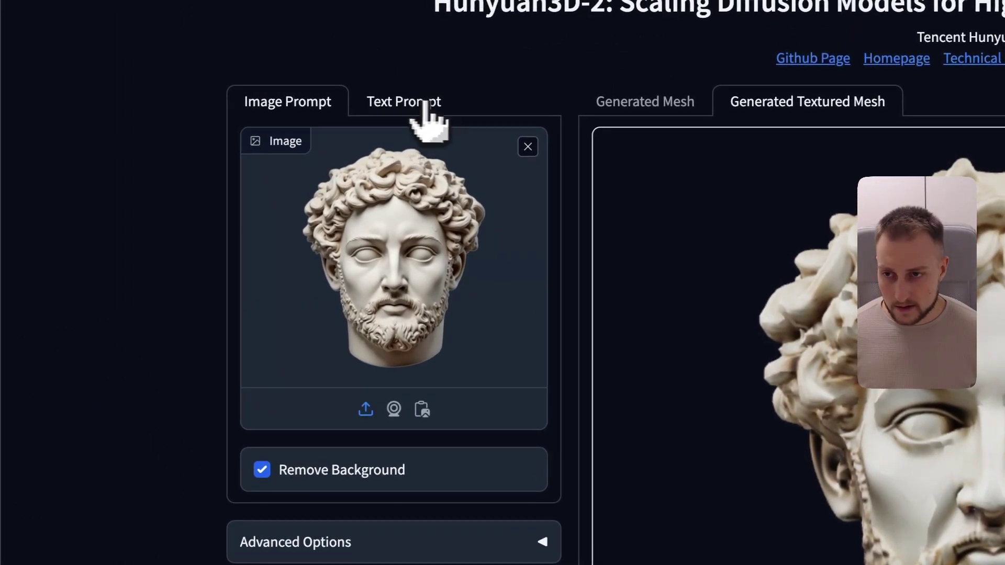
pyautogui.click(401, 67)
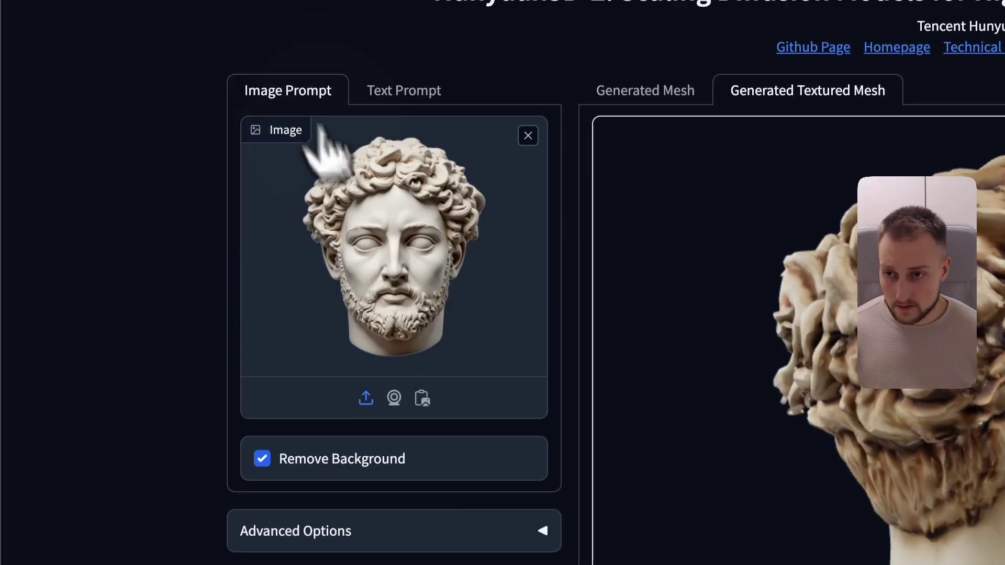
pyautogui.click(526, 136)
pyautogui.click(390, 99)
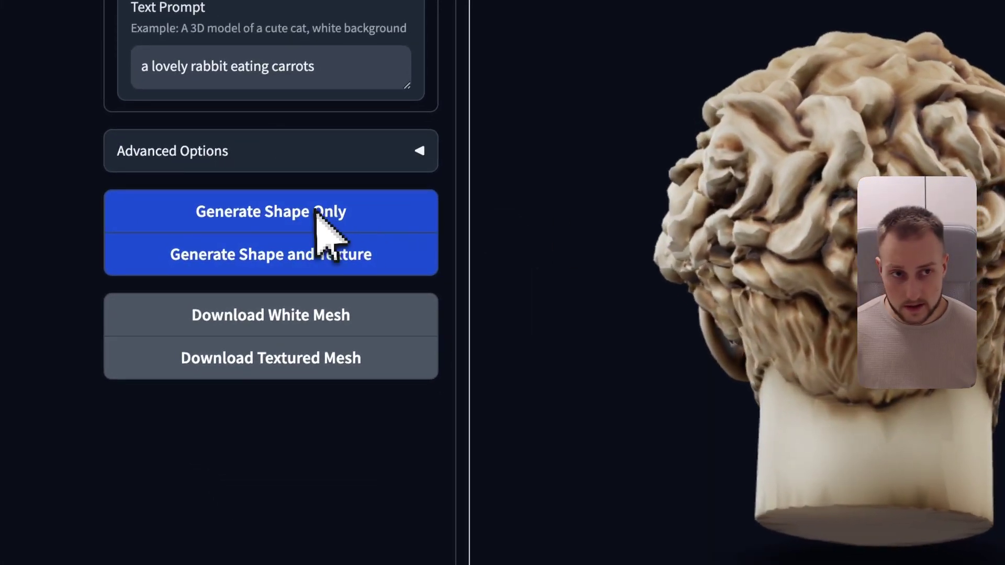
pyautogui.click(322, 210)
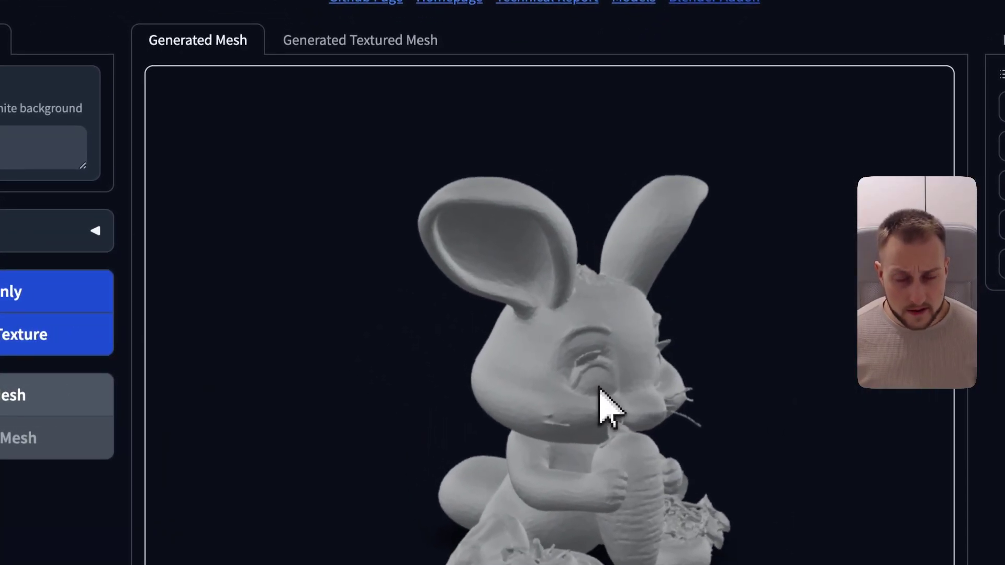
# - Rotate the generated rabbit mesh to inspect its face, ears and carrot
pyautogui.moveTo(599, 388); pyautogui.dragTo(637, 411)
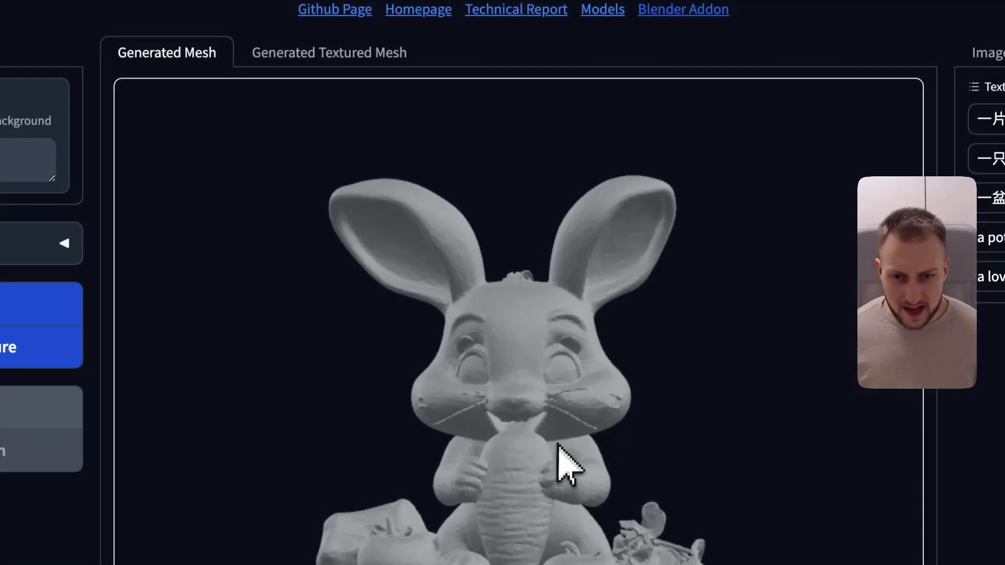
pyautogui.moveTo(541, 445); pyautogui.dragTo(542, 442)
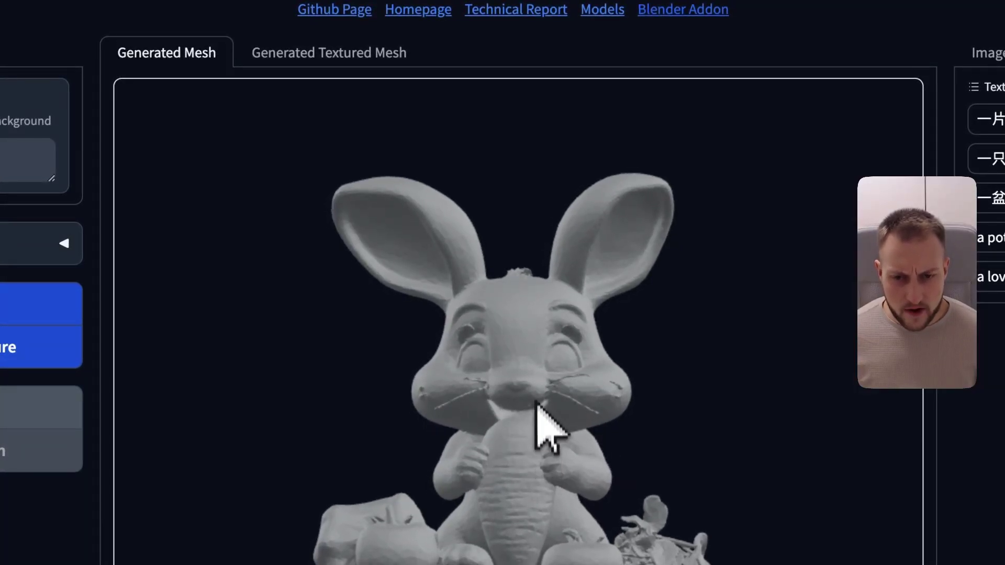
pyautogui.moveTo(533, 392); pyautogui.dragTo(535, 398)
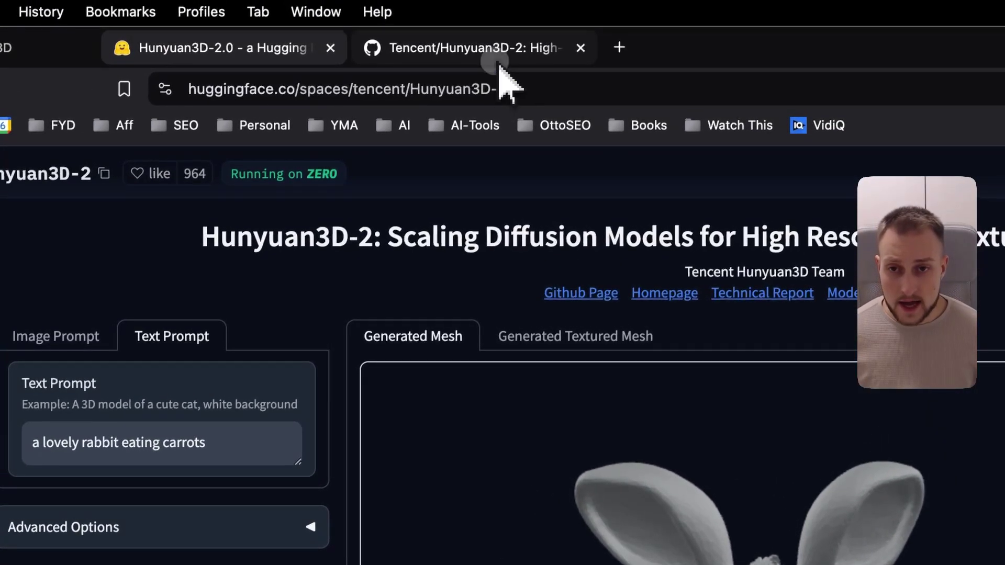
# - Switch to the Tencent/Hunyuan3D-2 GitHub page and look through the file list and README down to the Architecture section
pyautogui.click(495, 62)
pyautogui.scroll(15, 654, 246)
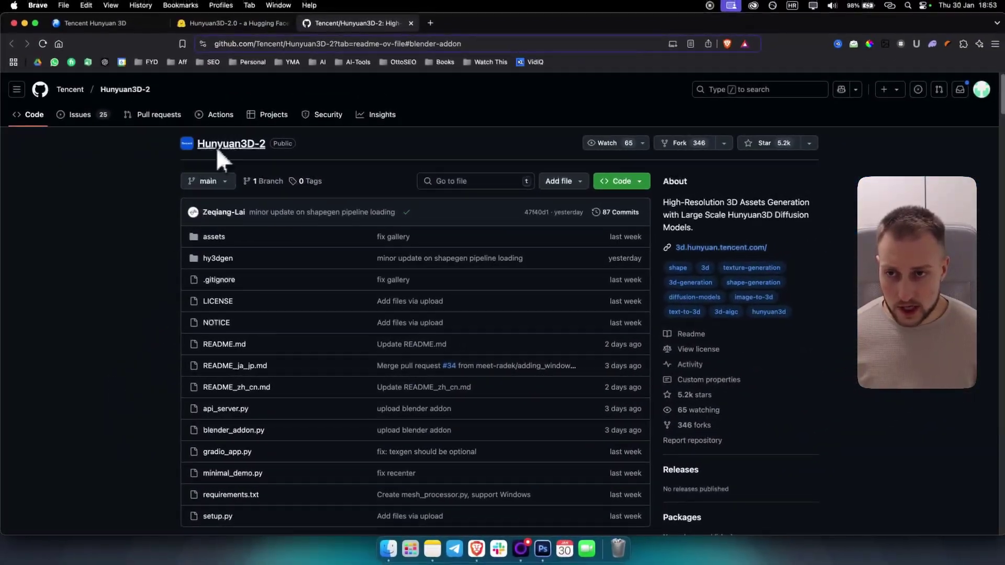
pyautogui.scroll(-10, 161, 225)
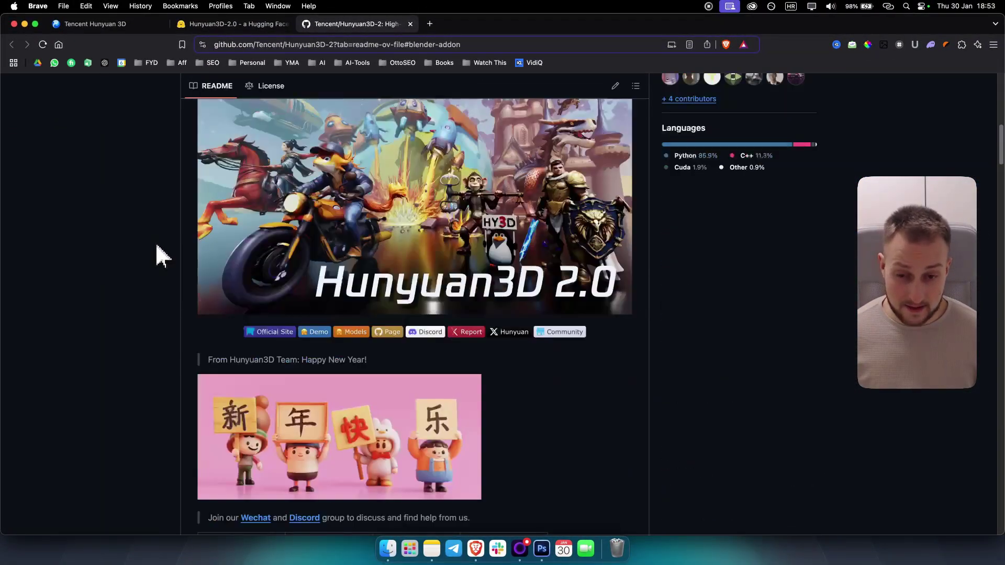
pyautogui.scroll(-15, 157, 245)
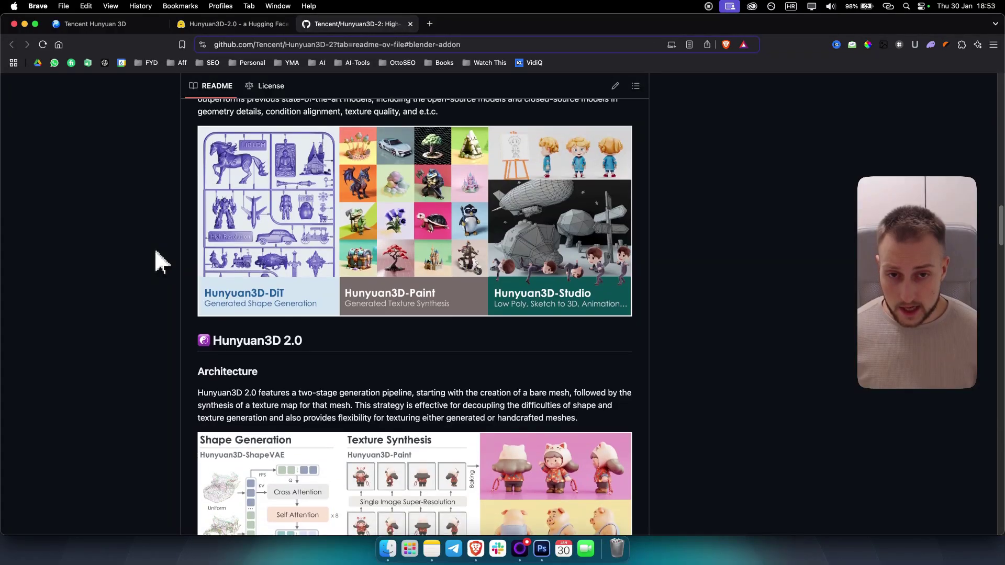
pyautogui.scroll(2, 155, 260)
# - Return to the Hunyuan3D-2.0 Hugging Face Space and review the image prompt and text prompt inputs
pyautogui.click(236, 24)
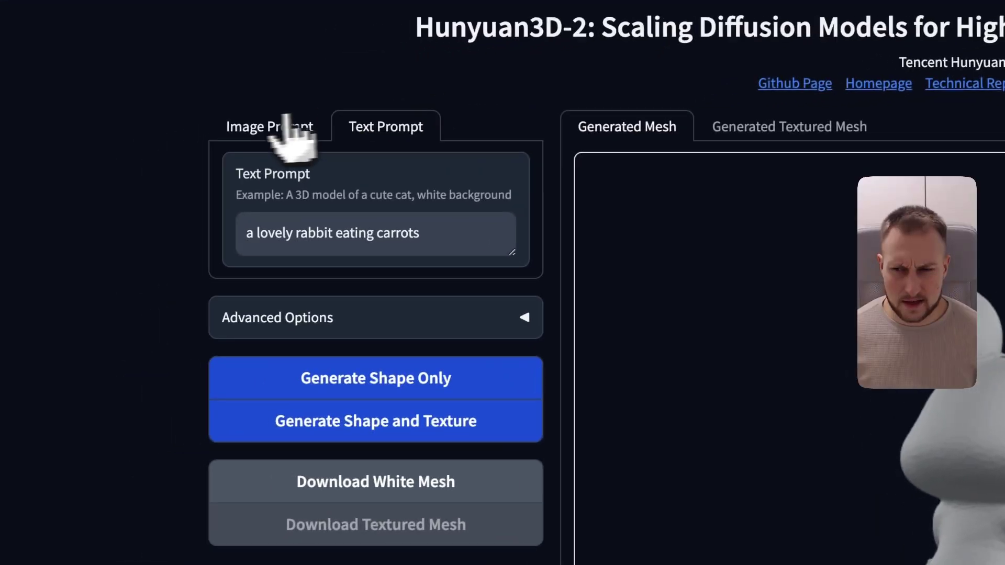
pyautogui.click(253, 130)
pyautogui.click(413, 132)
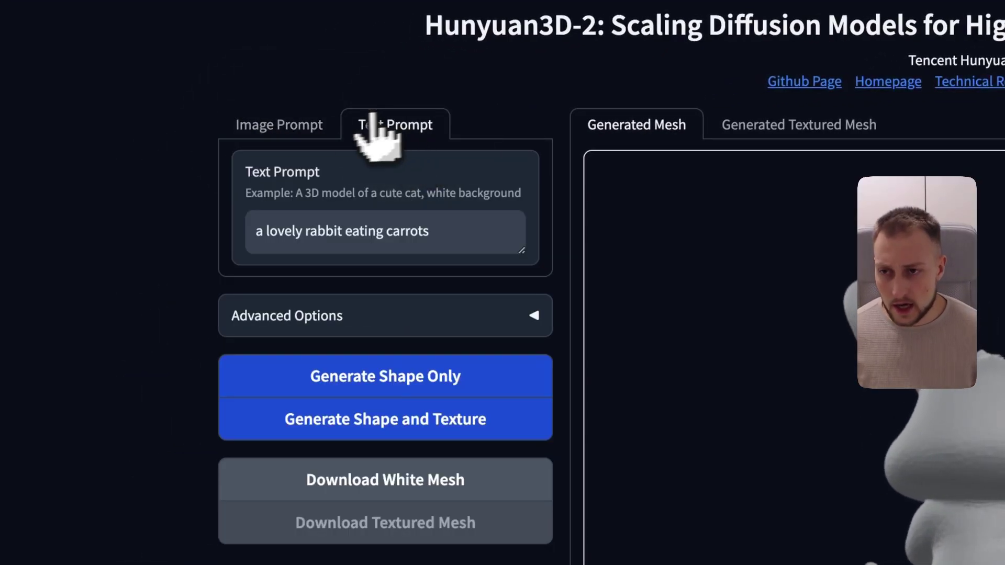
pyautogui.click(283, 125)
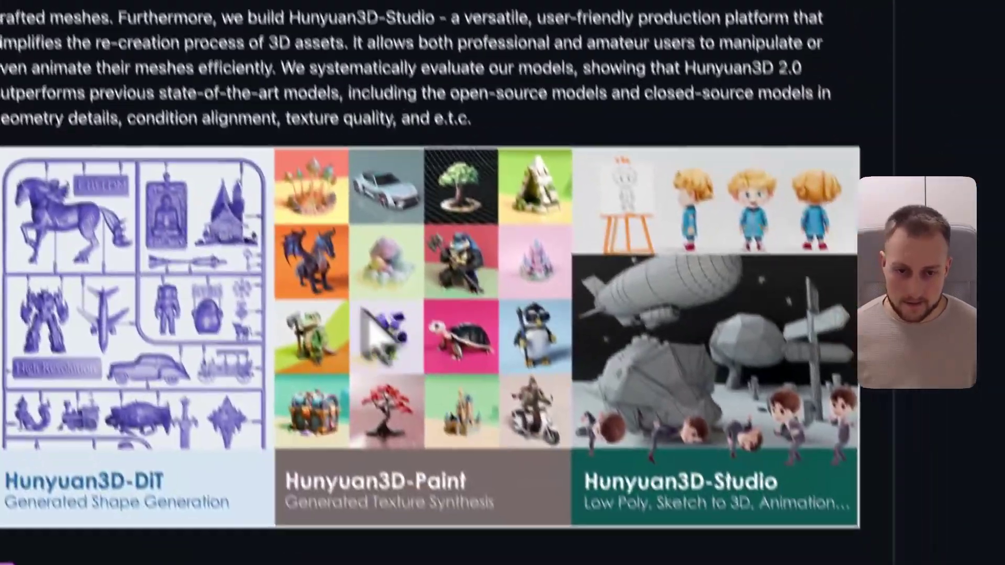
# - On the GitHub README, review the Architecture, Performance, generation results, Pretrained Models and Get Started sections
pyautogui.scroll(-3, 367, 315)
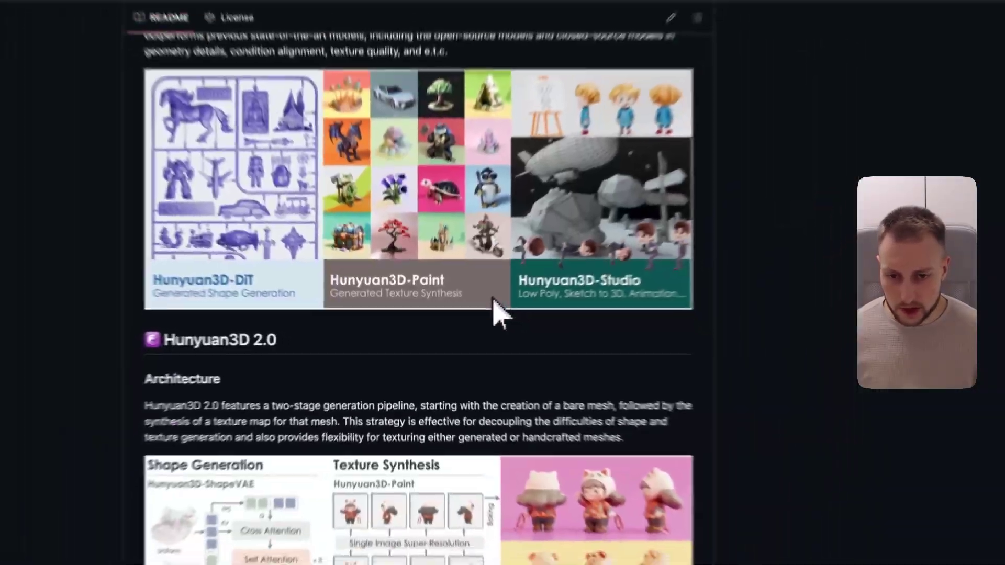
pyautogui.scroll(-10, 427, 314)
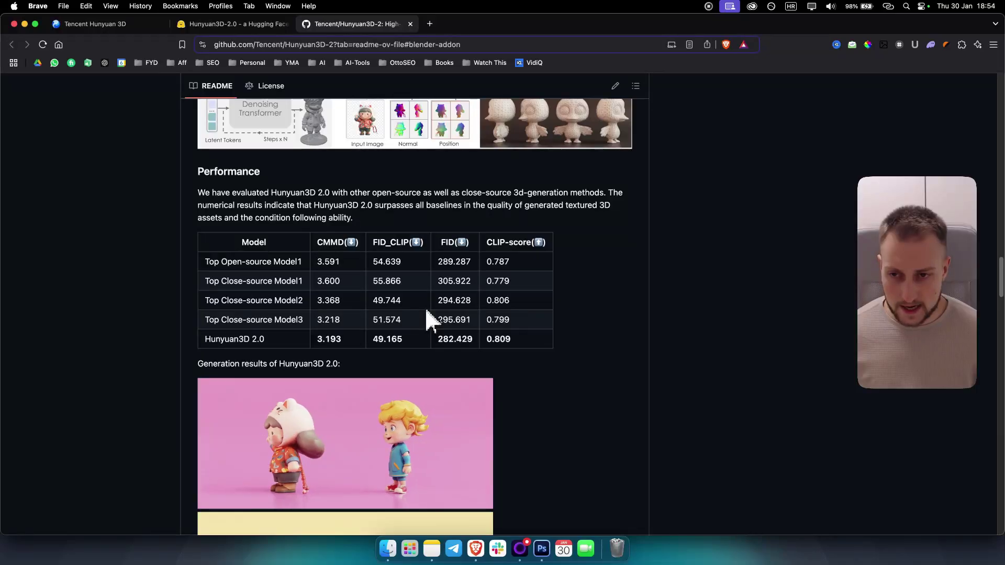
pyautogui.scroll(-4, 430, 393)
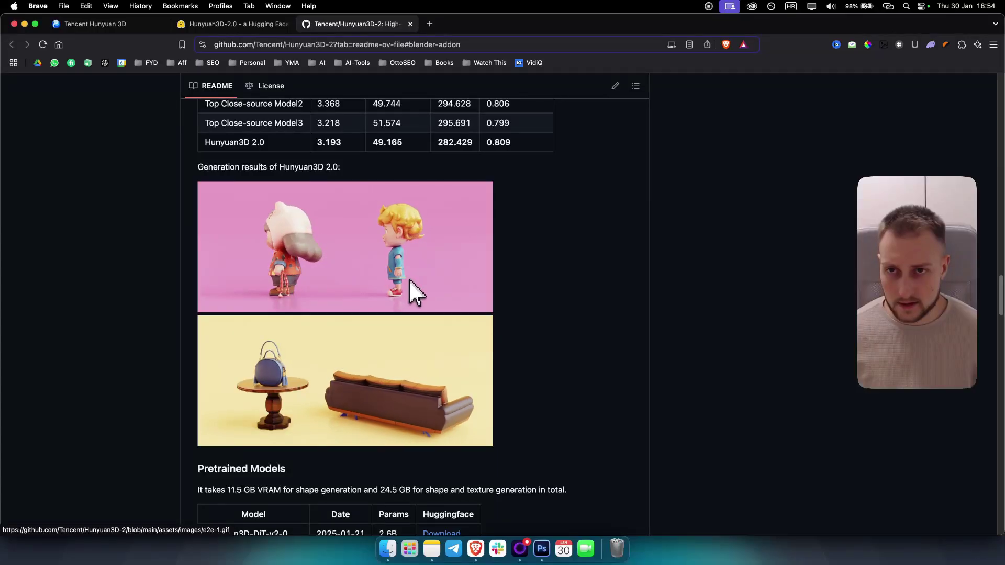
pyautogui.scroll(-5, 363, 268)
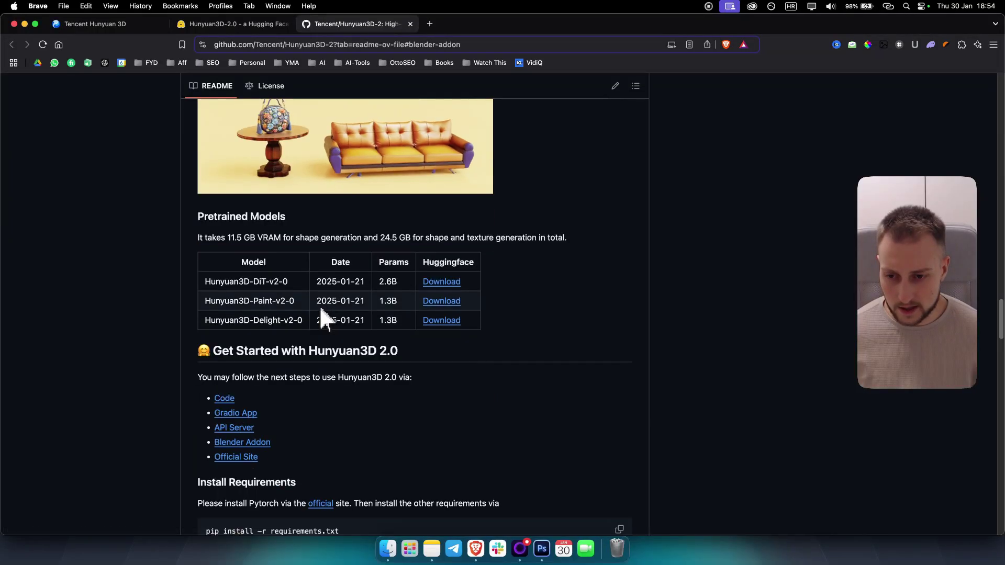
pyautogui.scroll(-3, 319, 306)
# - Switch to the Tencent Hunyuan 3D site and go back past the texture and geometry generation sections to the page's introduction
pyautogui.click(89, 23)
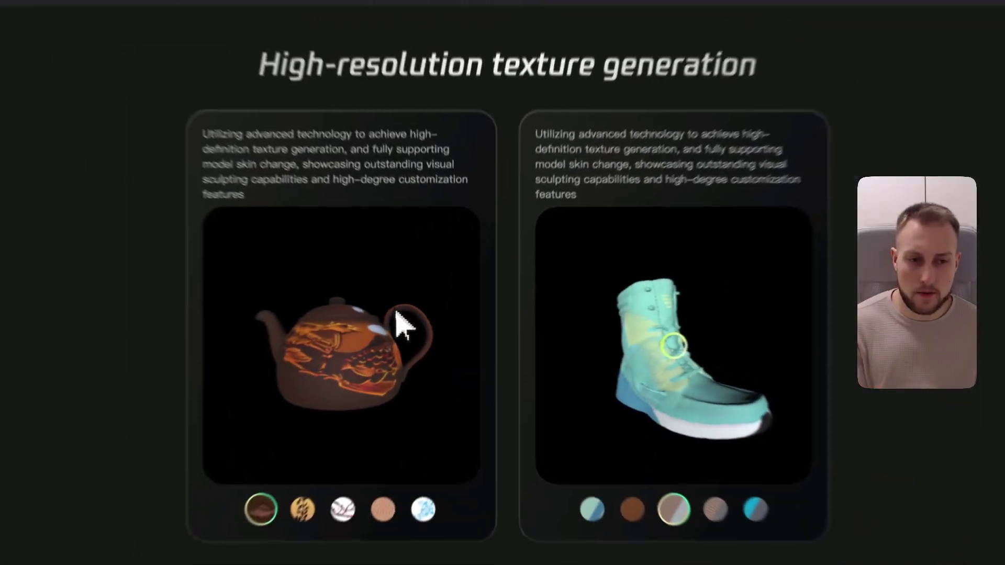
pyautogui.scroll(10, 396, 314)
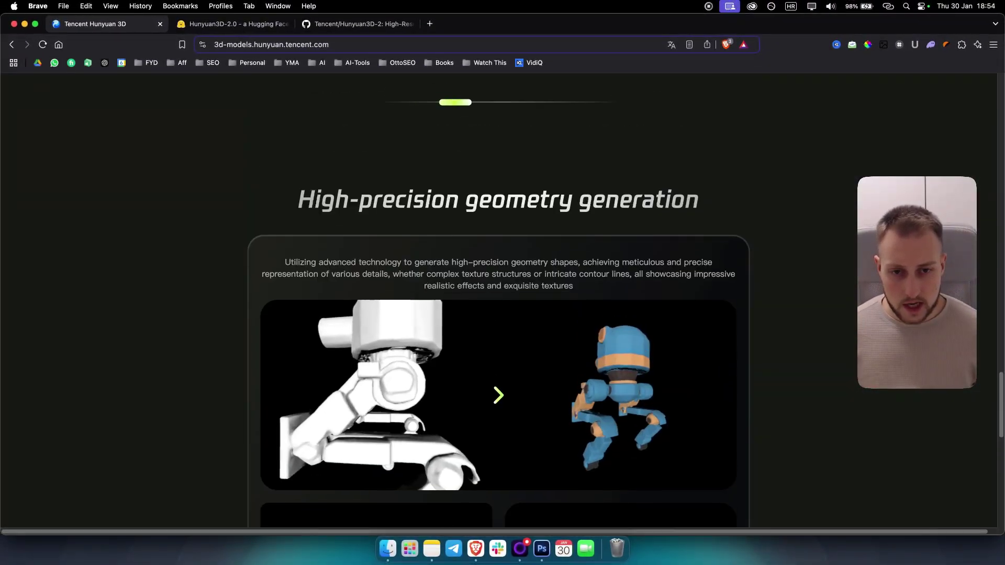
pyautogui.scroll(3, 392, 202)
pyautogui.scroll(-3, 392, 202)
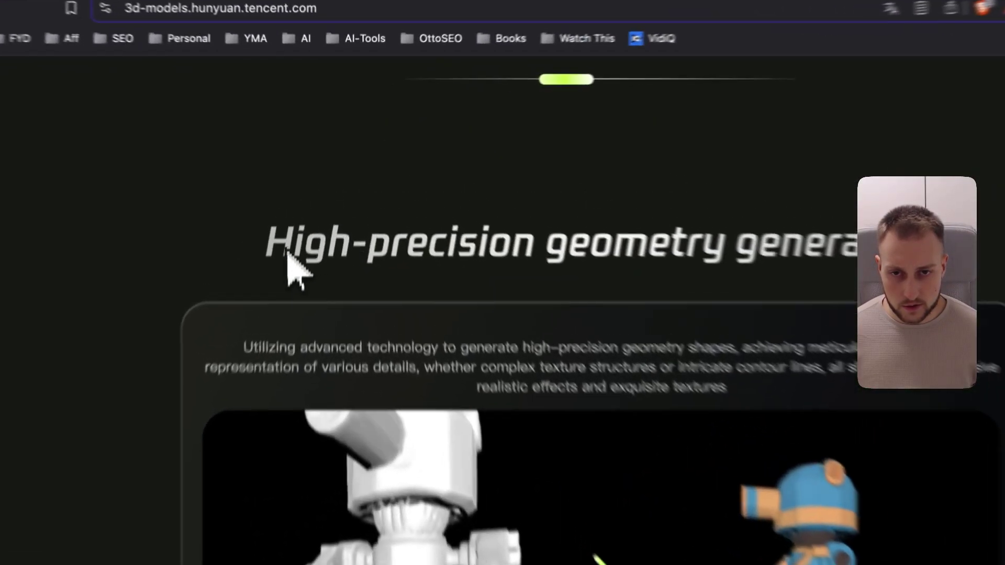
pyautogui.scroll(15, 293, 270)
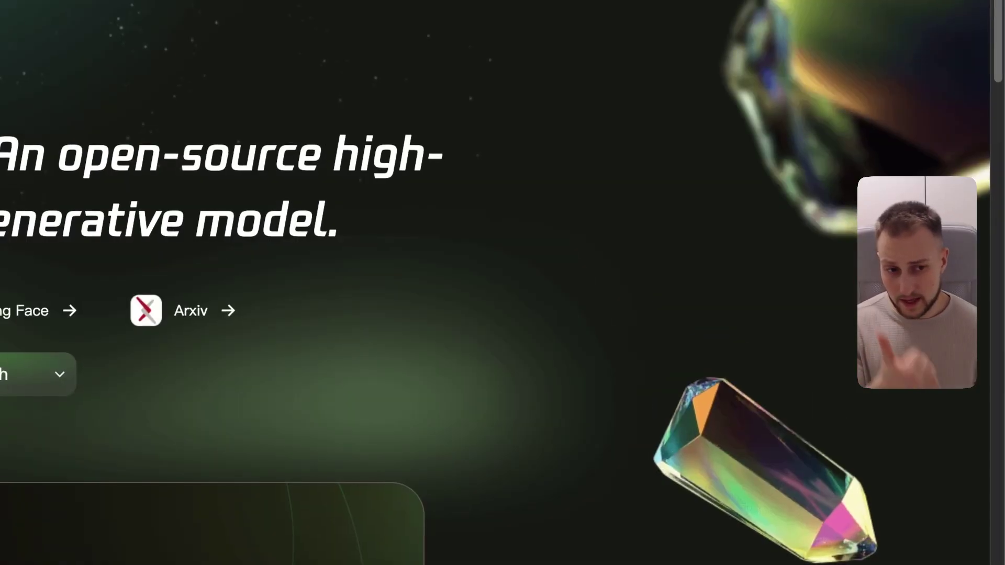